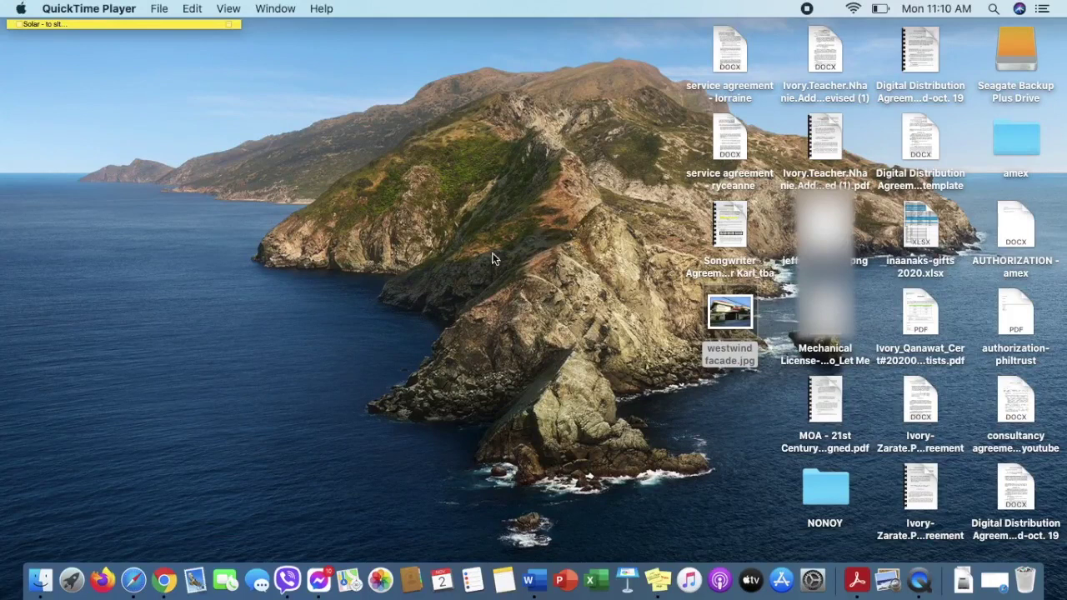
Switch to Finder with Command-Tab so the desktop files, including westwind facade.jpg, are available
key("super+Tab")
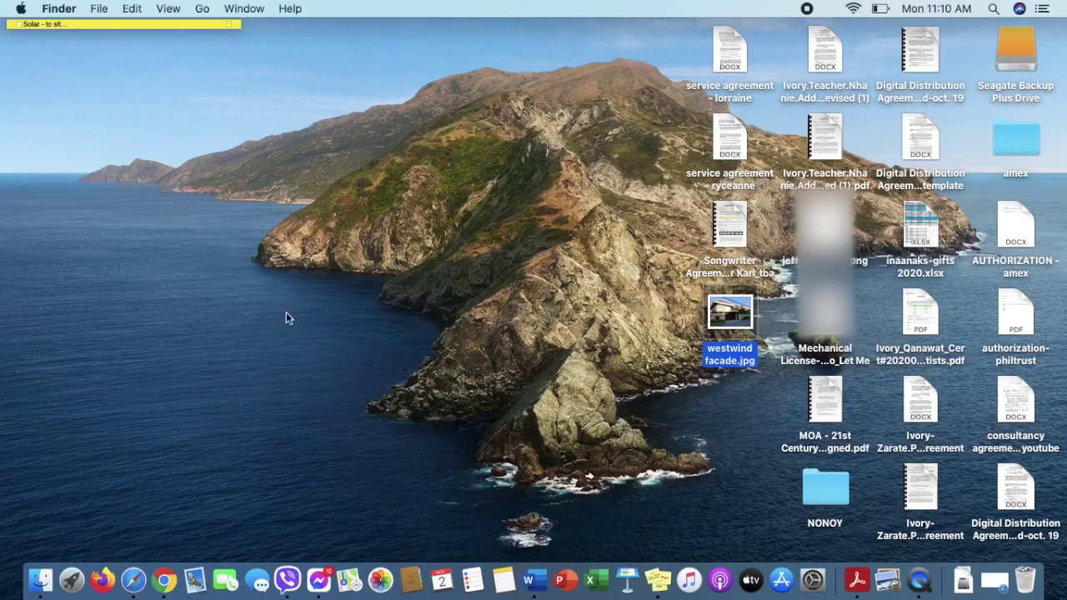
Show Seagate Backup Plus Drive in column view and try dragging westwind facade.jpg onto it
left_click(41, 579)
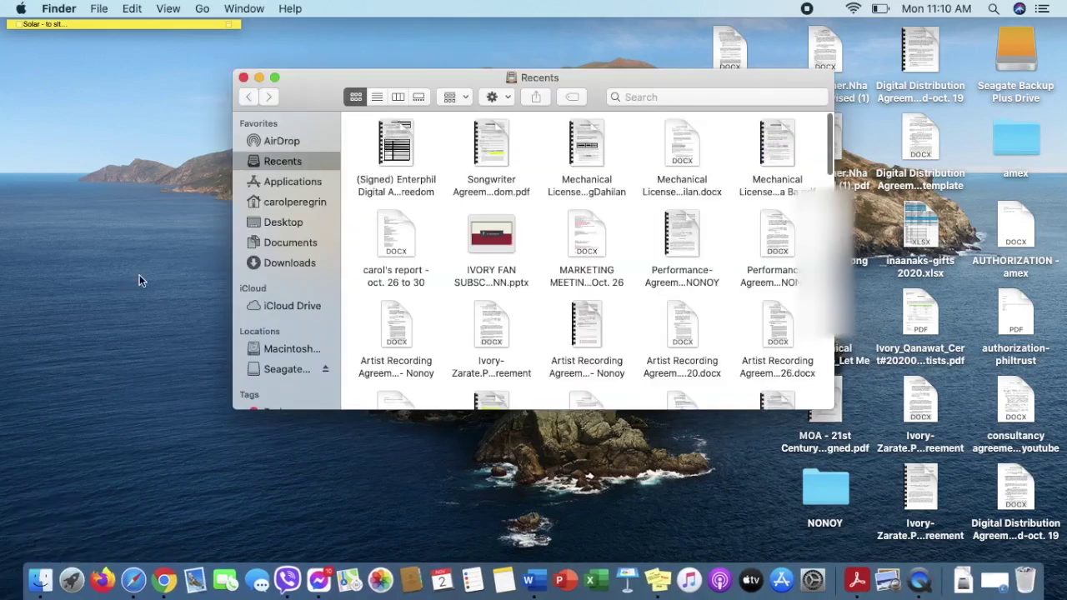
left_click(288, 369)
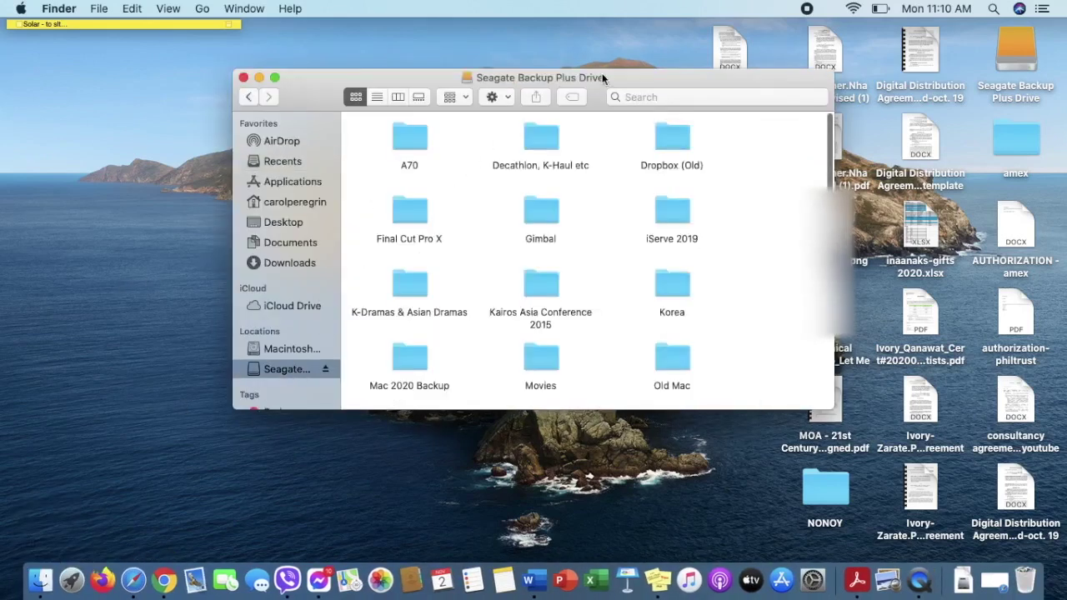
left_click_drag(602, 73, 461, 68)
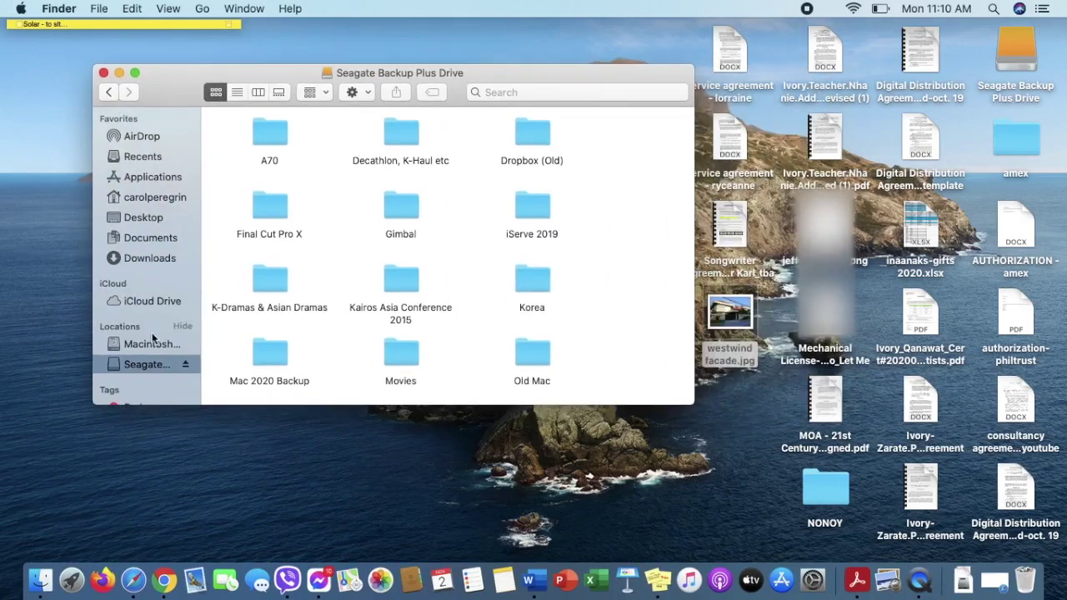
left_click(257, 92)
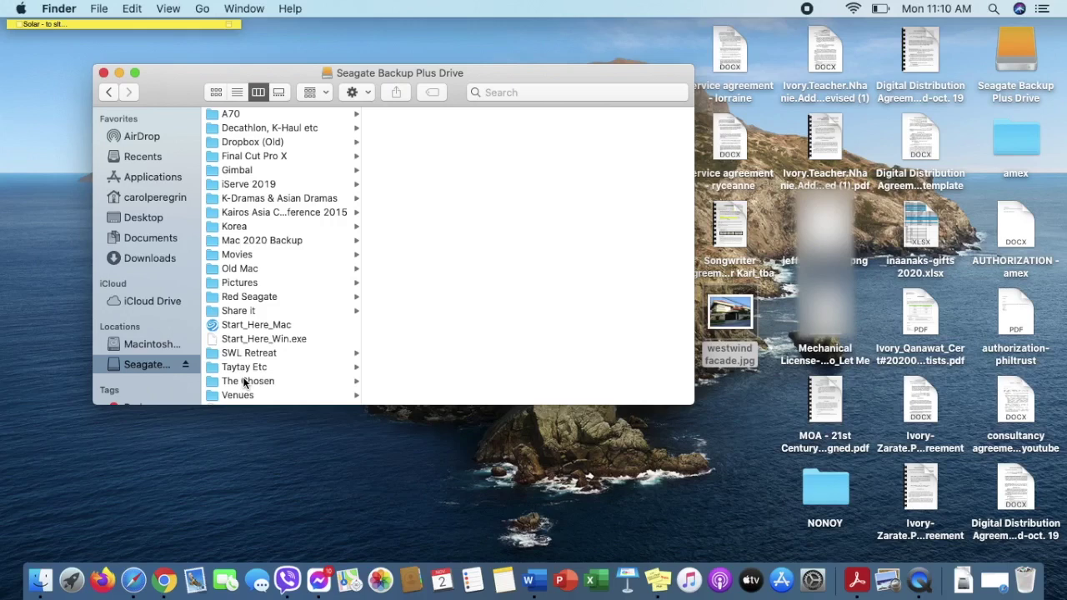
scroll(279, 275, "down", 3)
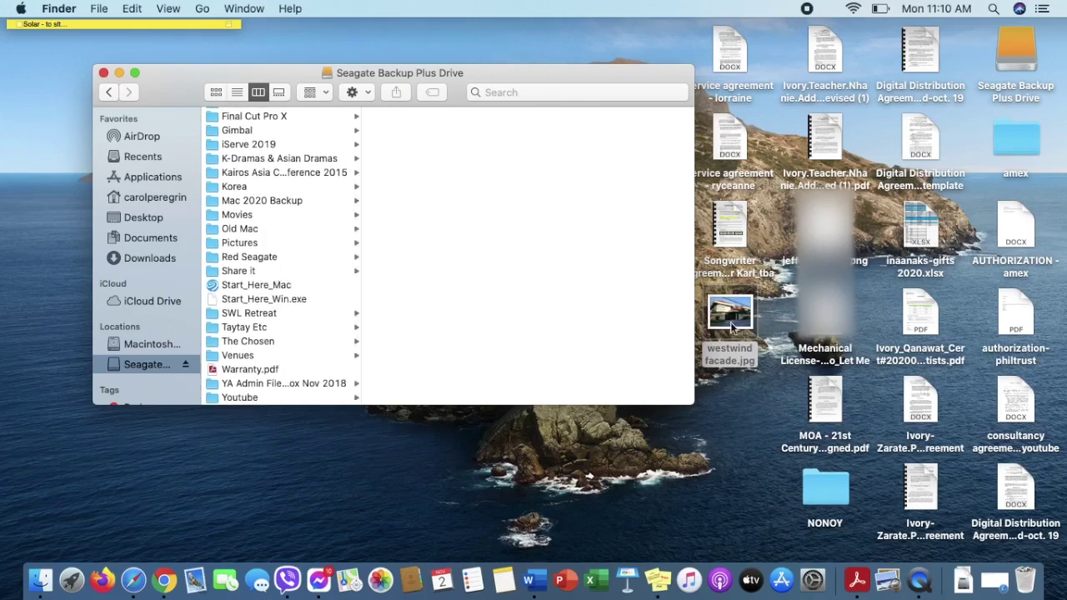
left_click_drag(736, 315, 257, 295)
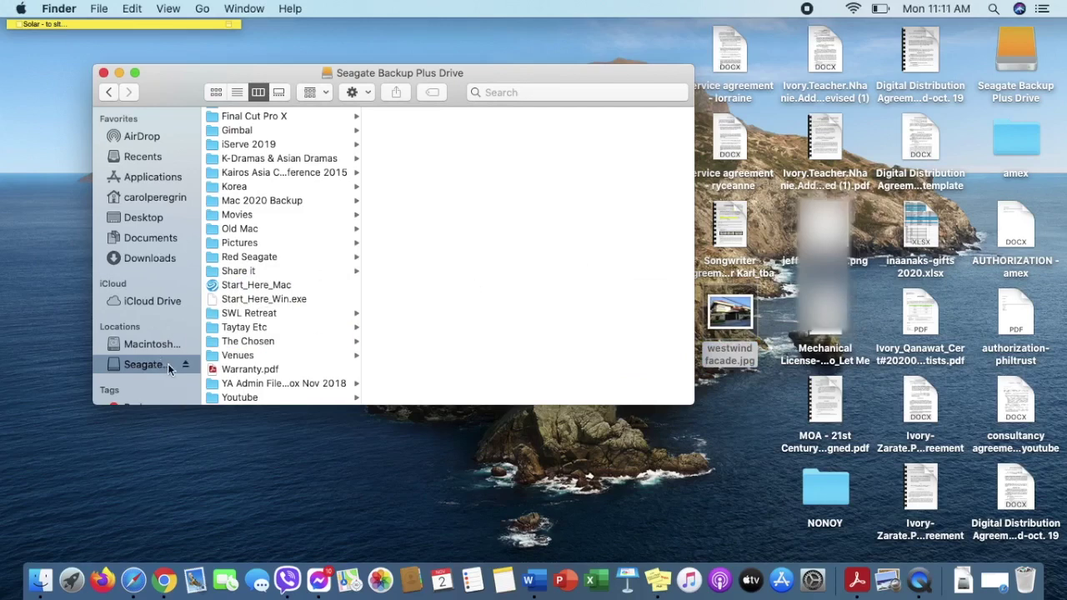
Open Get Info for the Seagate drive and expand Sharing & Permissions
right_click(169, 366)
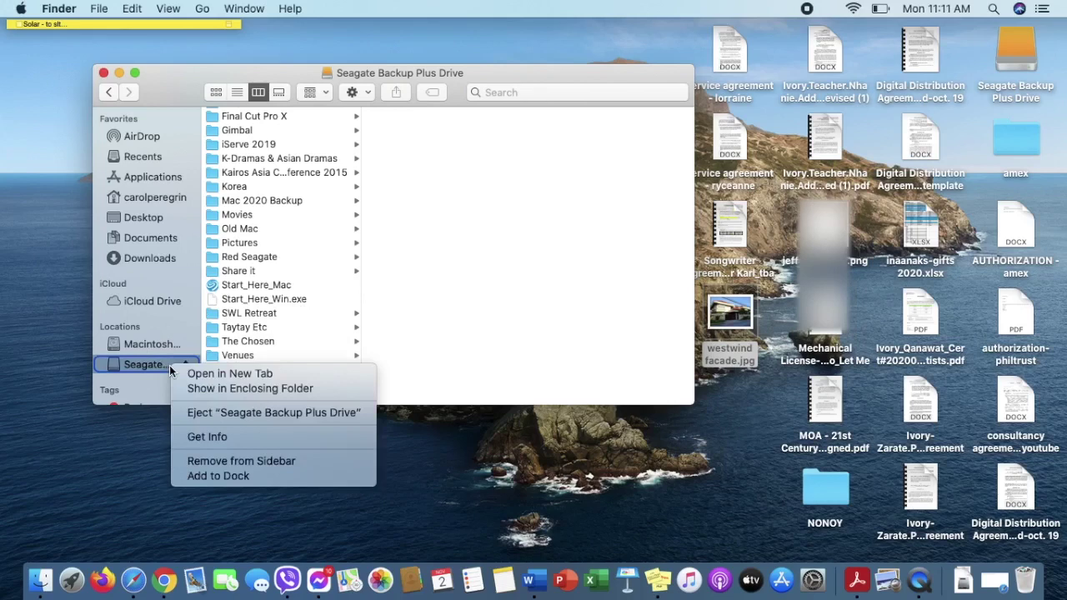
left_click(197, 437)
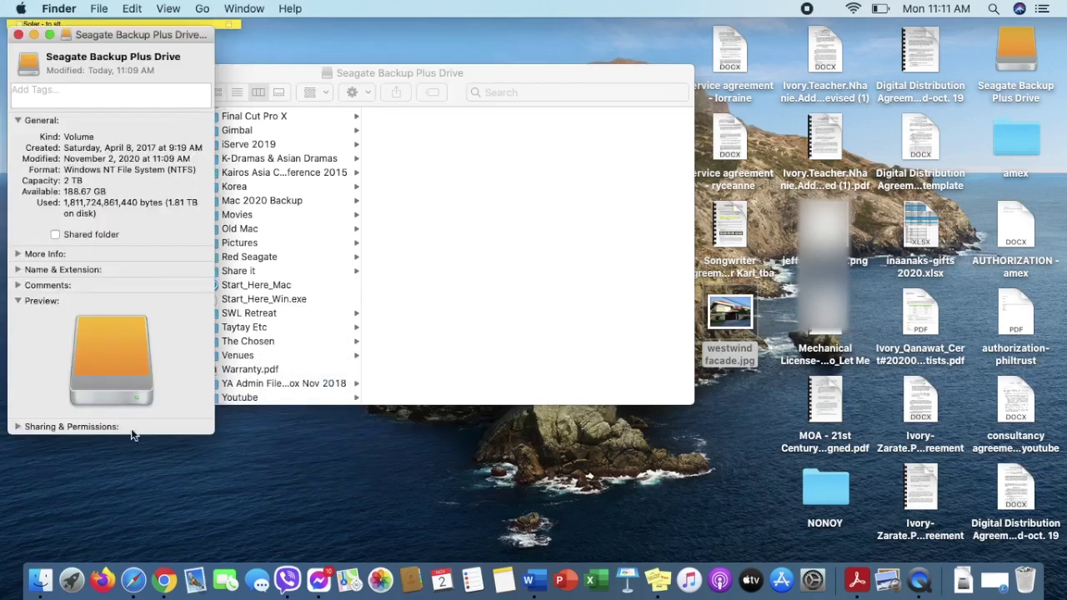
left_click(18, 428)
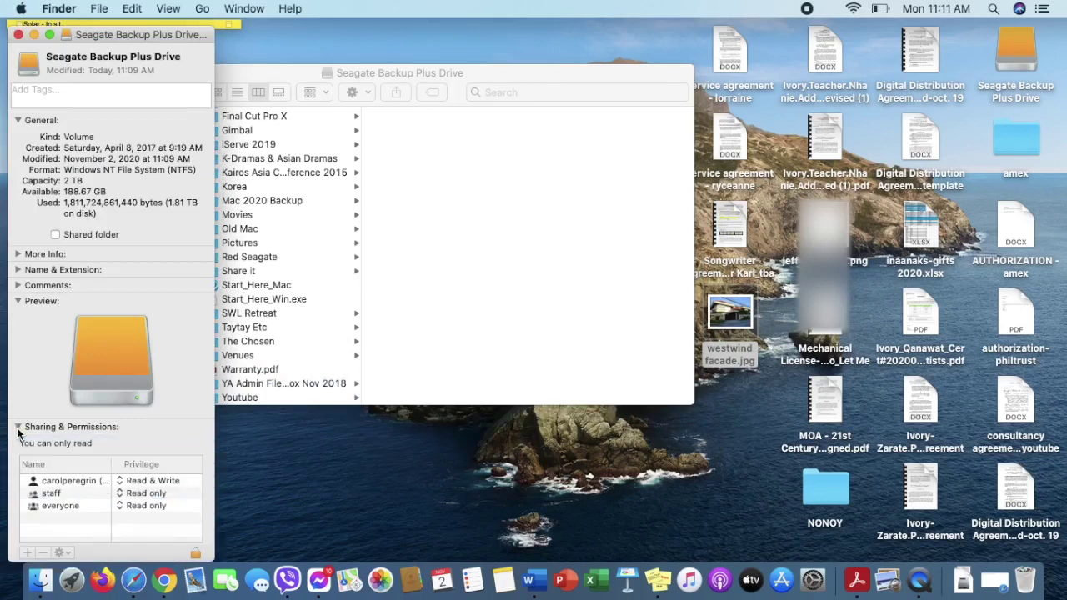
Check the user's privilege options, confirming the NTFS drive is read-only, then launch Google Chrome
scroll(126, 422, "down", 2)
scroll(126, 428, "up", 1)
left_click(168, 475)
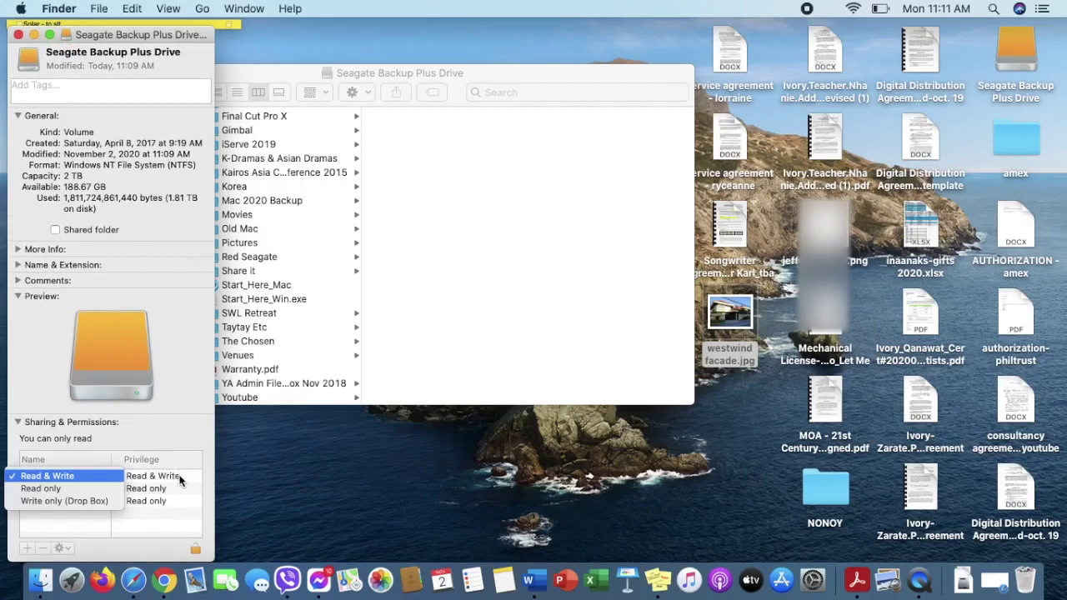
left_click(180, 481)
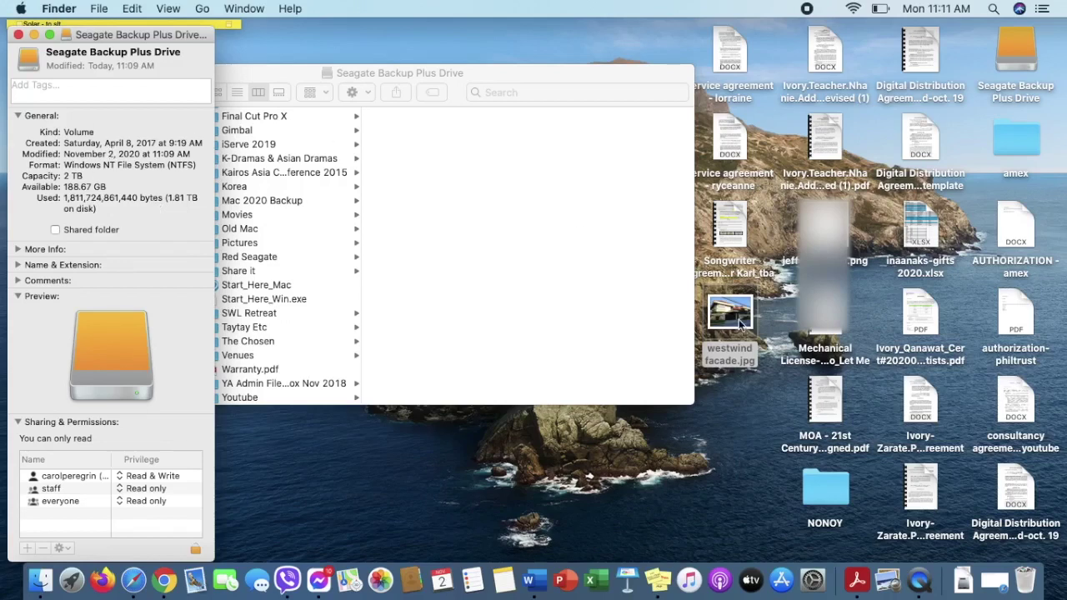
left_click(163, 567)
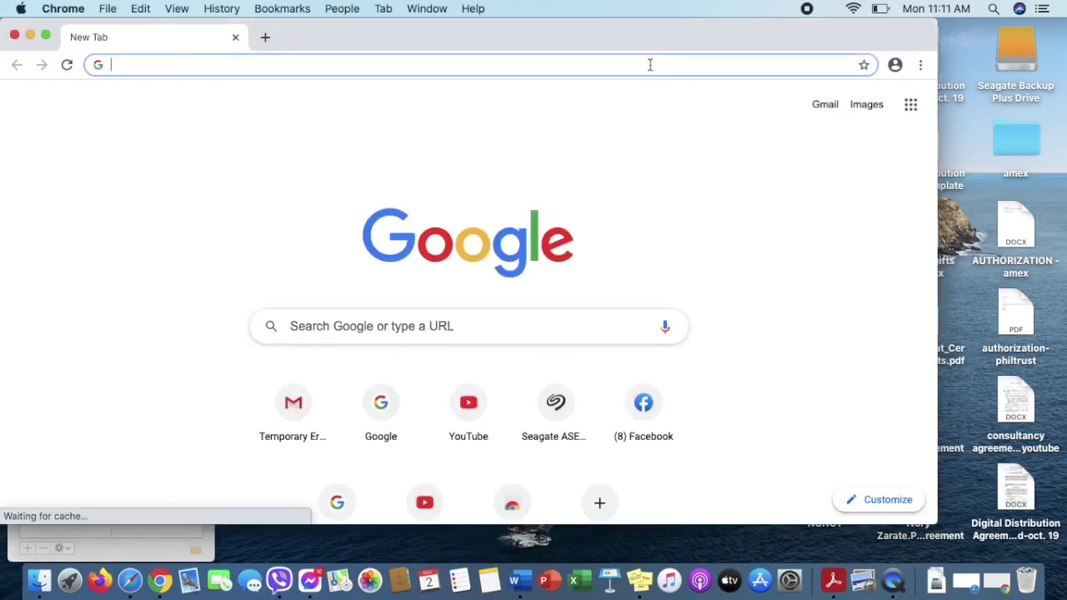
Go to seagate.com, open Support > Software Downloads, and scroll to Paragon Driver
type("seagate.com")
key("Return")
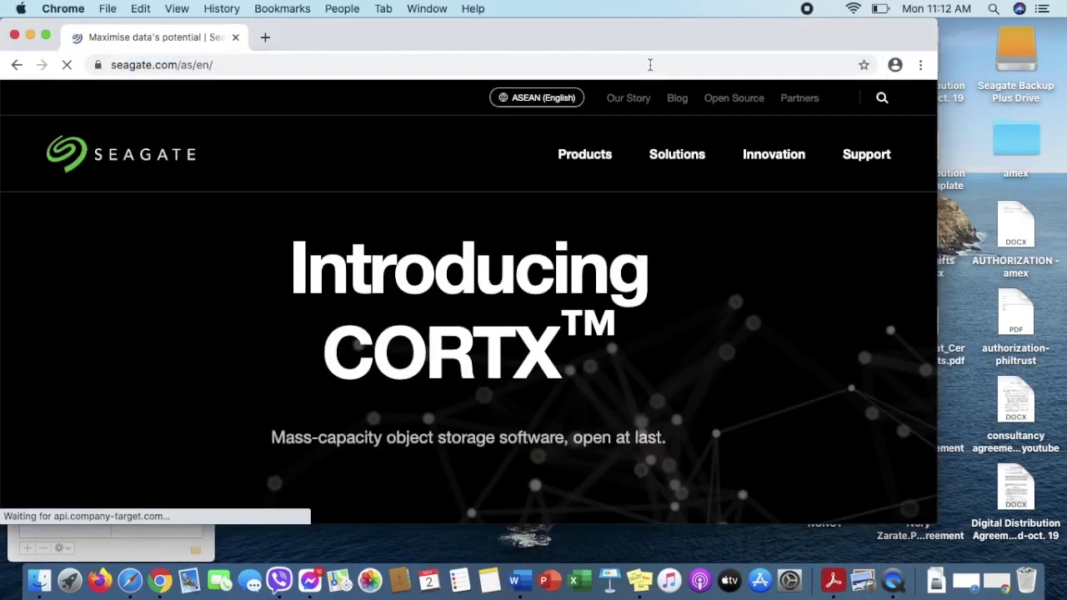
left_click(859, 167)
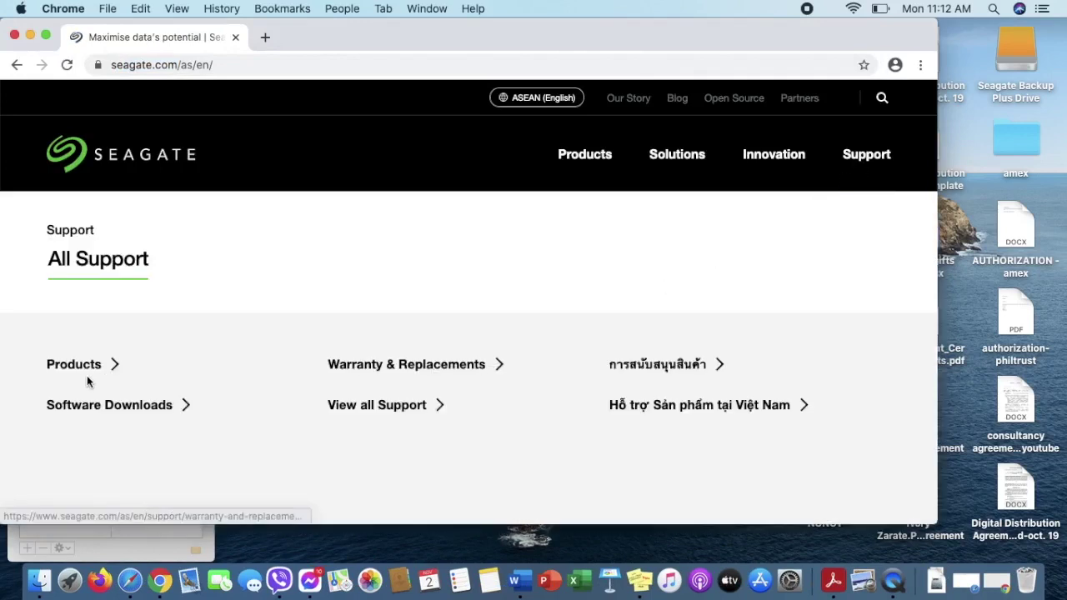
left_click(117, 406)
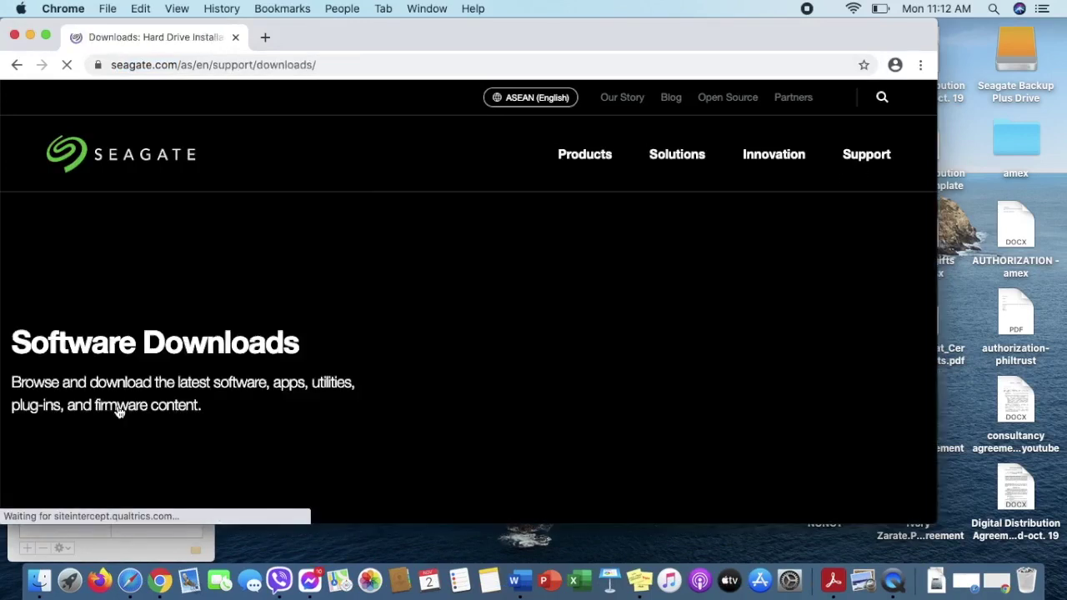
scroll(535, 413, "down", 10)
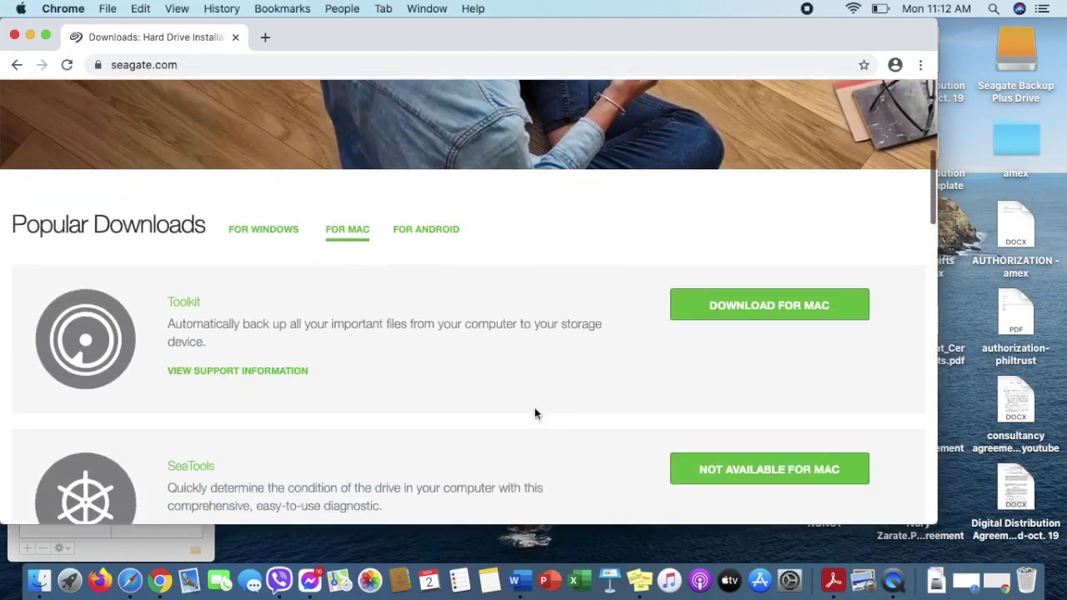
scroll(534, 414, "down", 6)
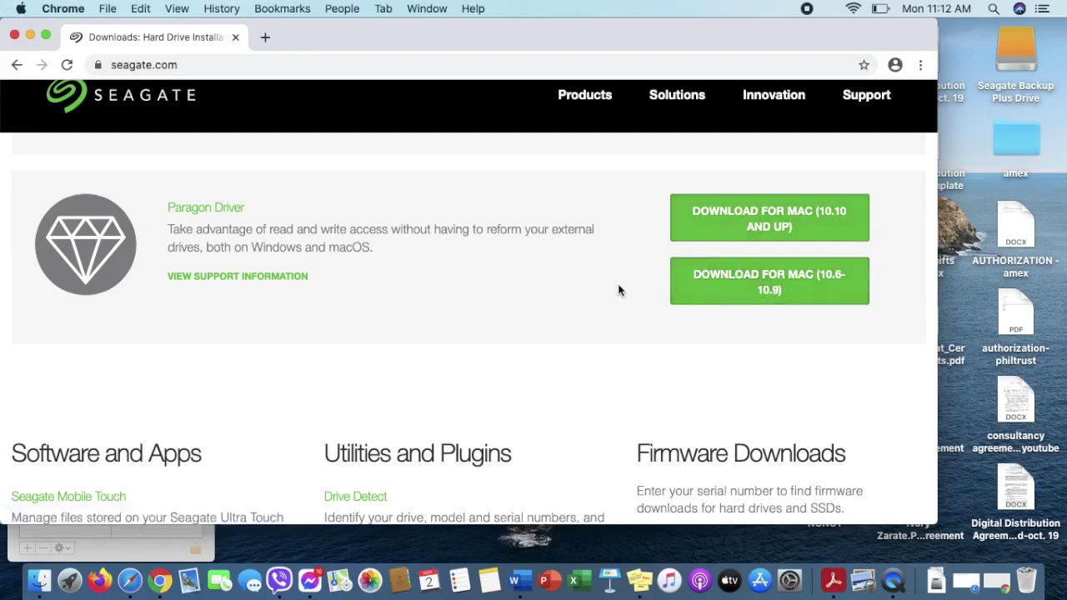
Confirm macOS Catalina 10.15.7 in About This Mac, then download Paragon Driver for Mac 10.10 and up
left_click(21, 10)
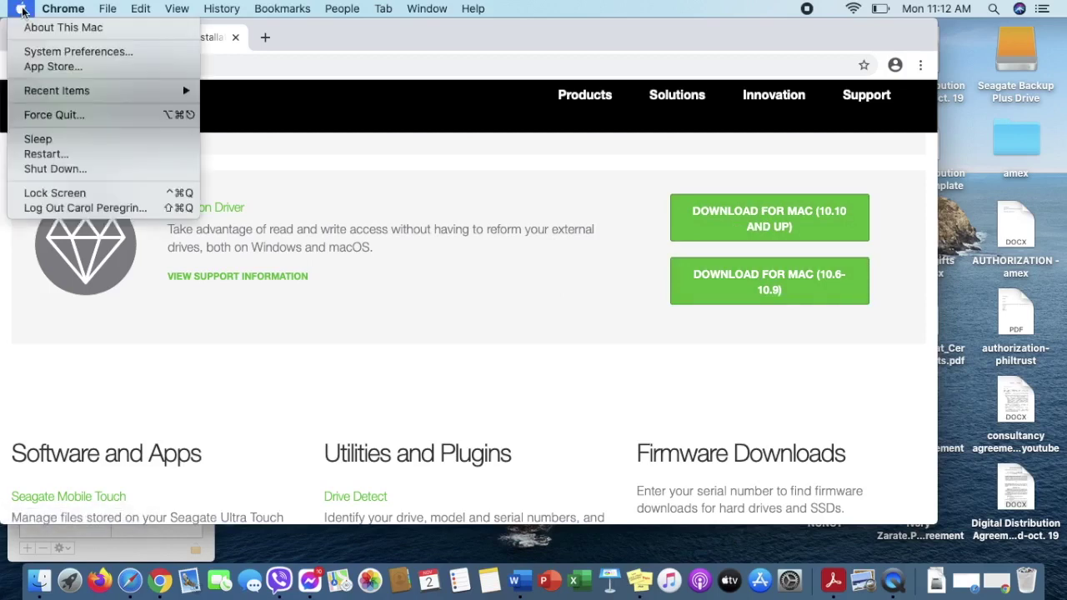
left_click(33, 20)
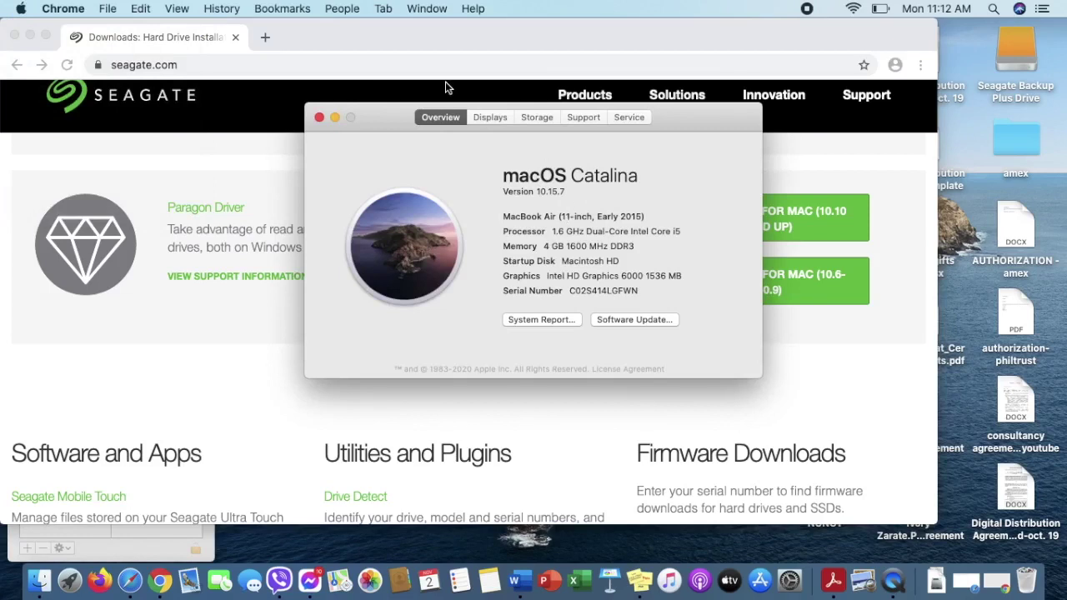
left_click(319, 119)
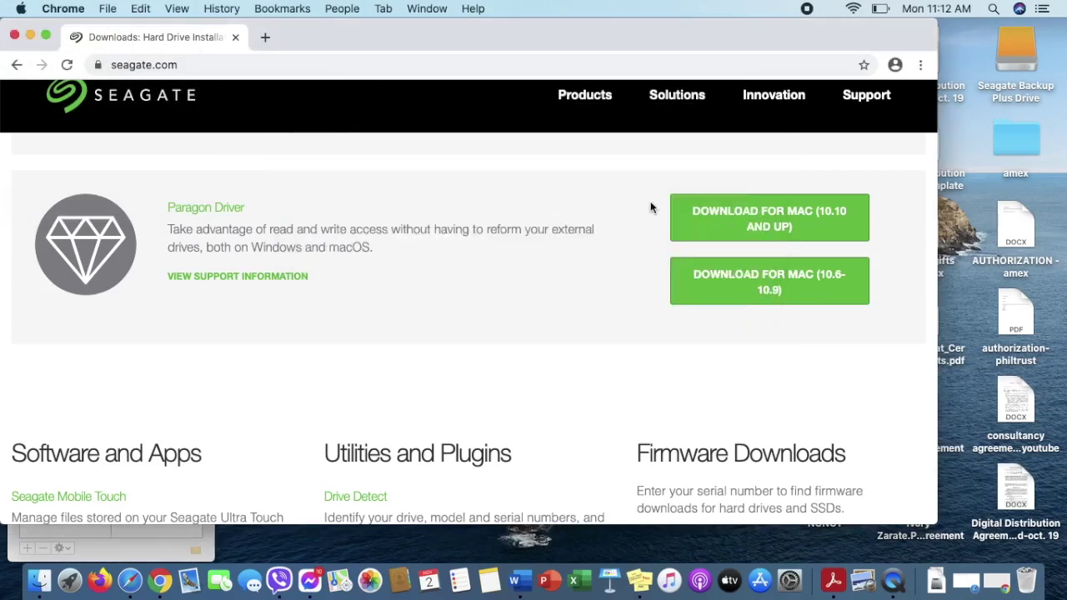
left_click(796, 226)
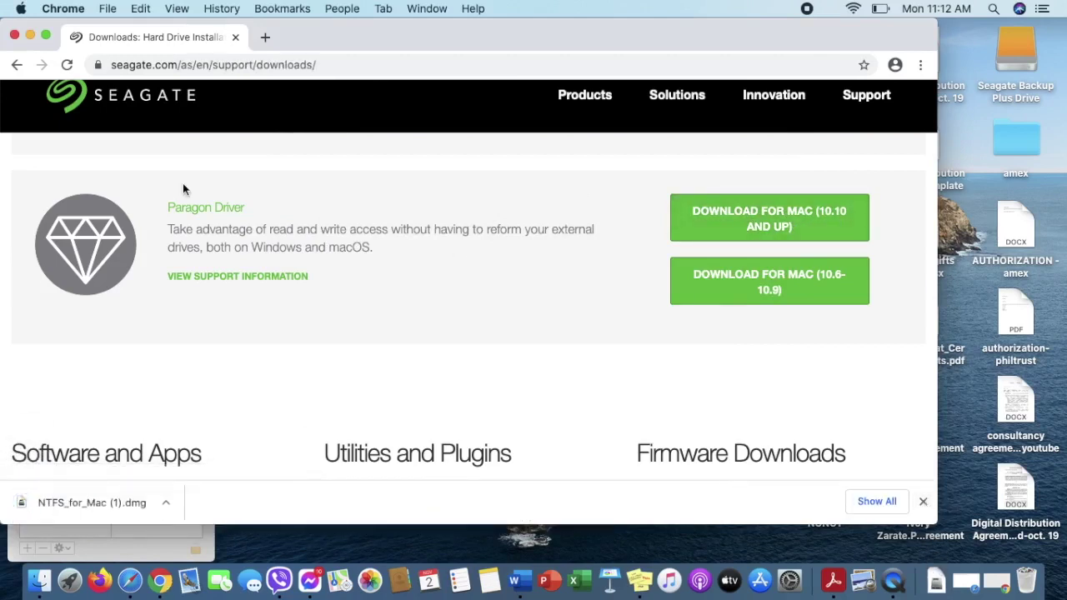
Close the browser and show the Downloads folder in the Finder window
left_click(15, 36)
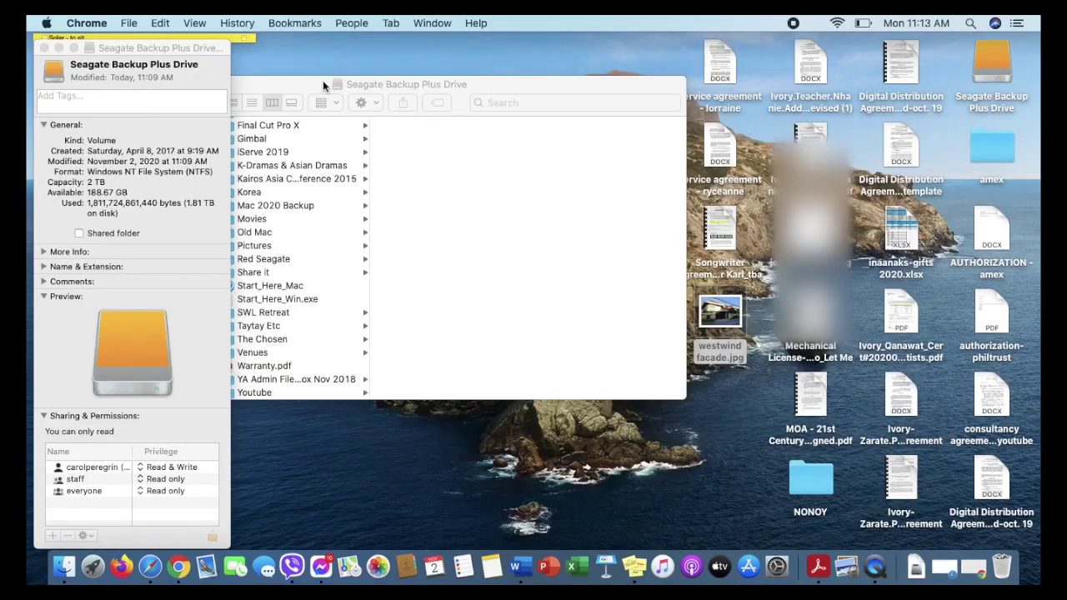
left_click(323, 81)
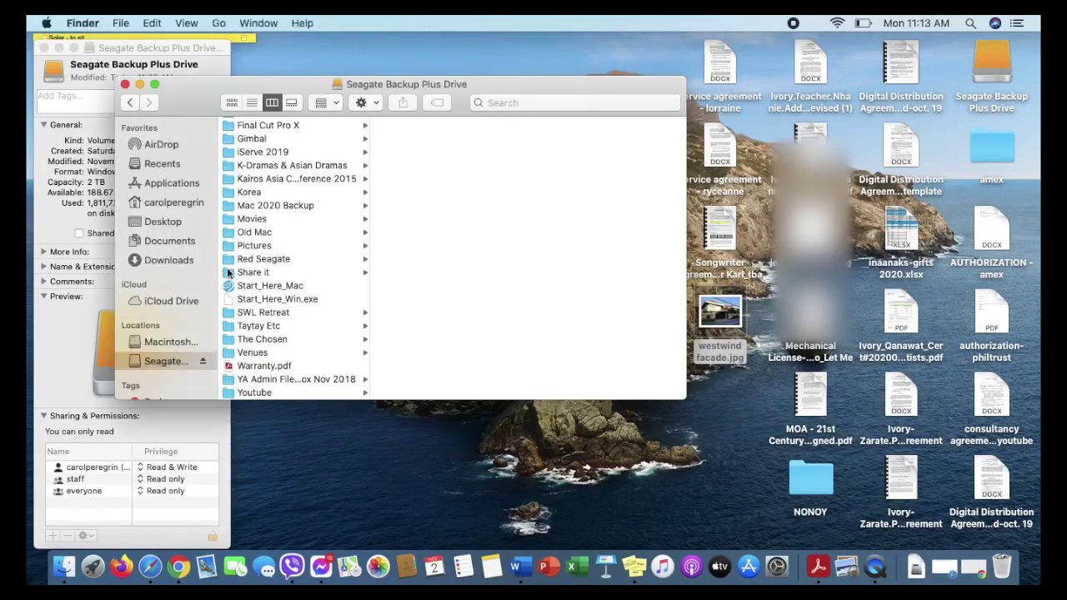
left_click(152, 260)
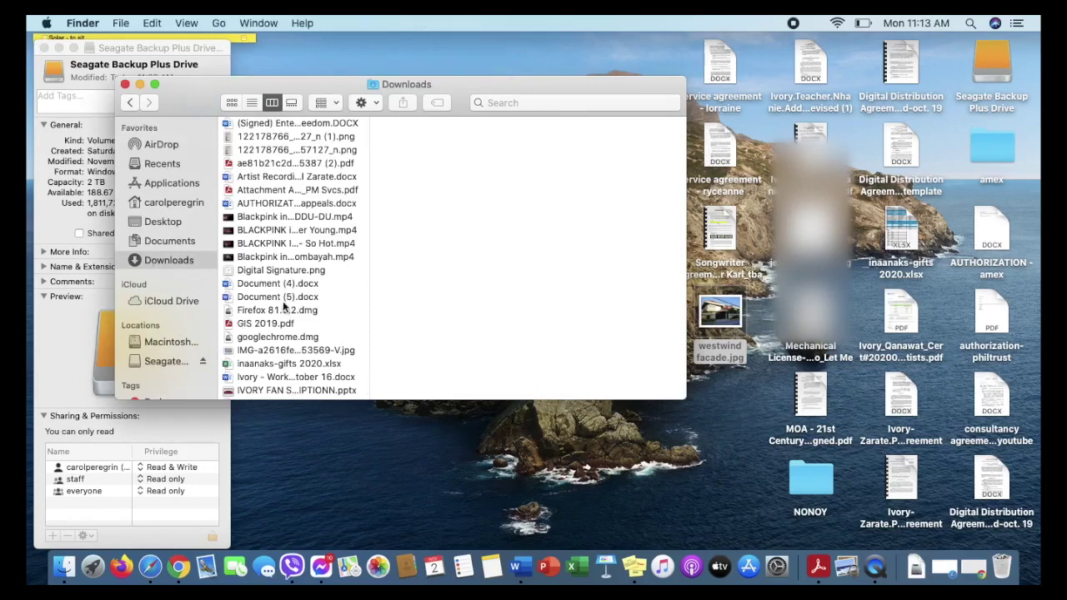
scroll(316, 319, "down", 10)
scroll(315, 319, "up", 5)
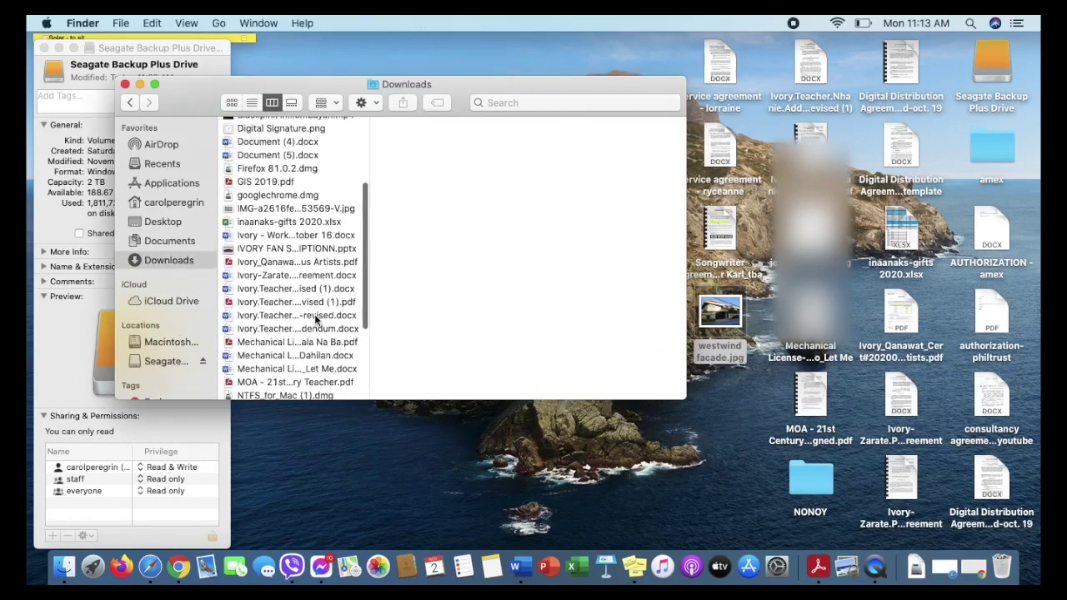
scroll(315, 318, "down", 3)
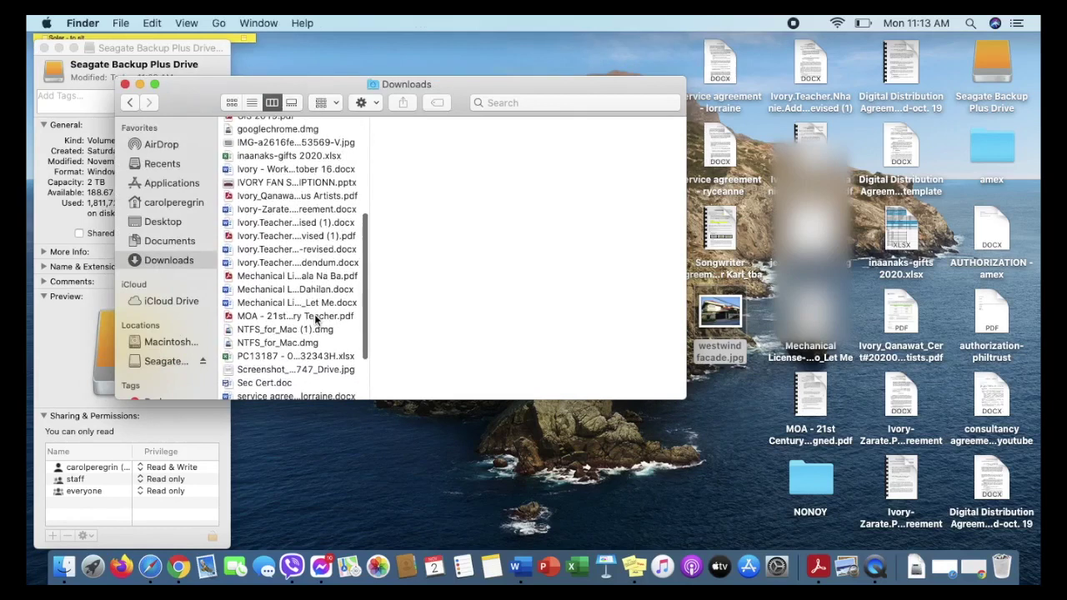
Mount NTFS_for_Mac.dmg, minimize Downloads, and launch Install NTFS for Mac
double_click(283, 344)
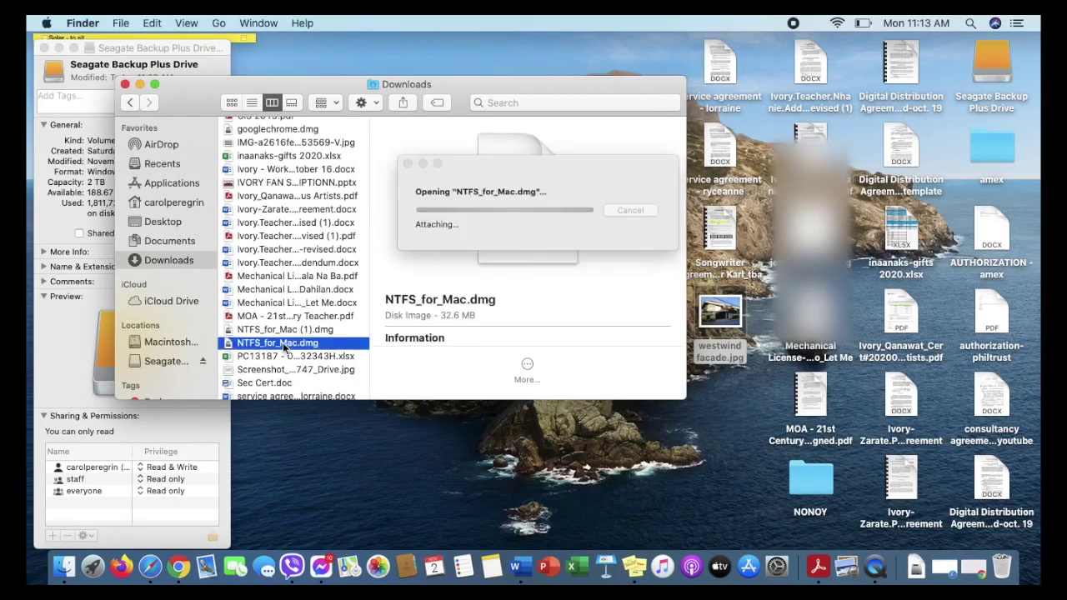
left_click(139, 84)
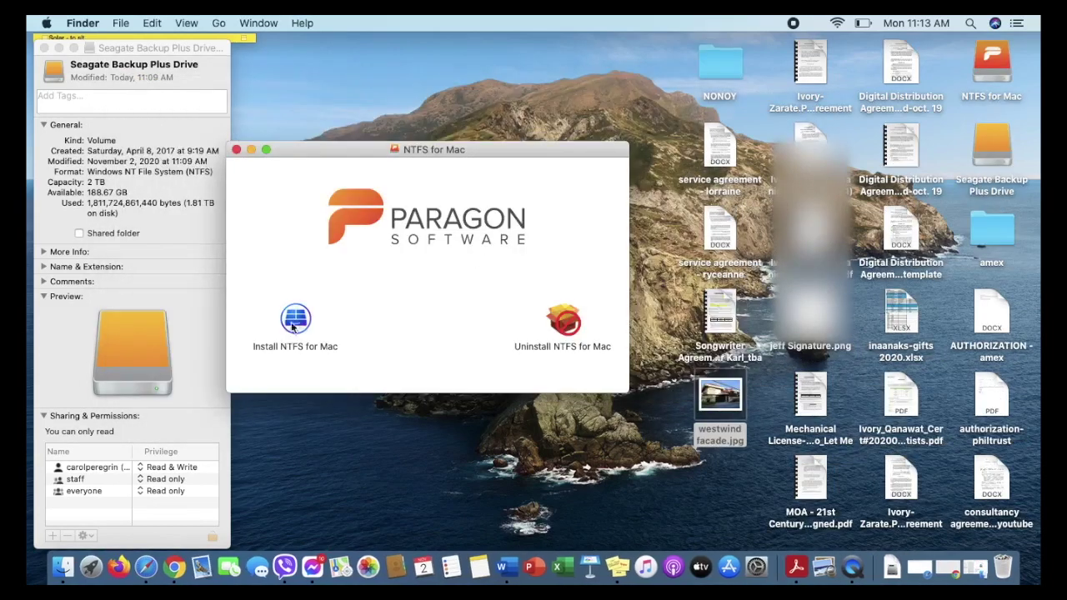
double_click(293, 321)
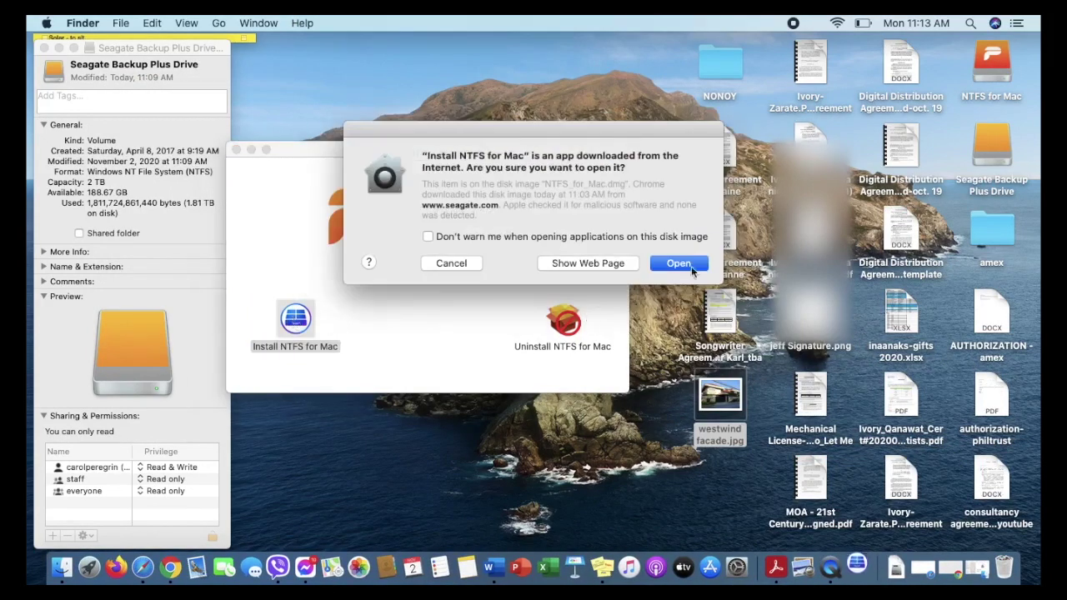
Allow the installer to open, accept the license agreement, install, then open System Preferences
left_click(680, 264)
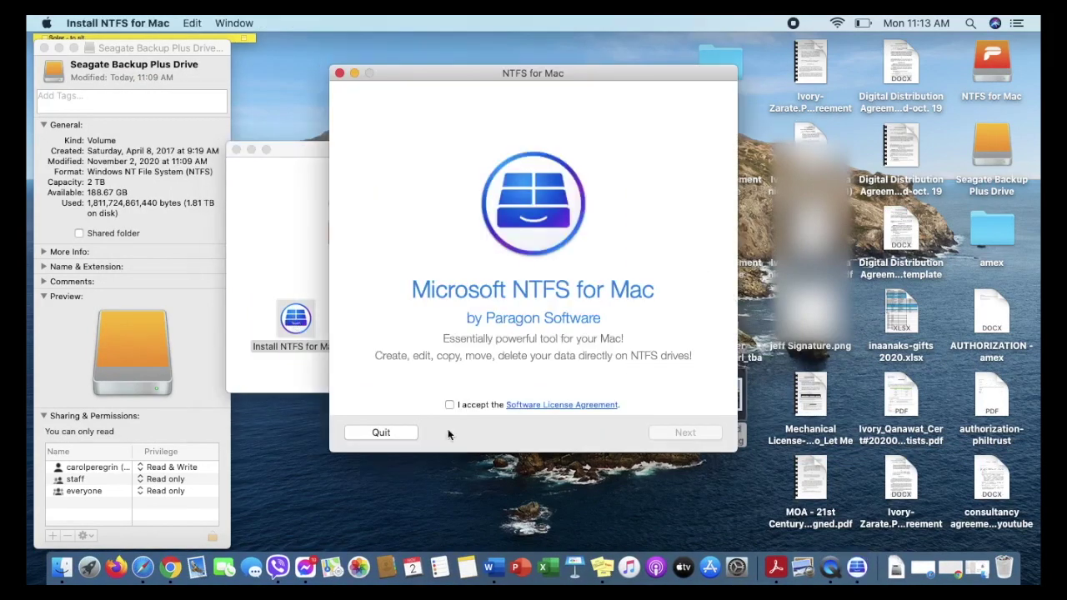
left_click(450, 404)
left_click(699, 438)
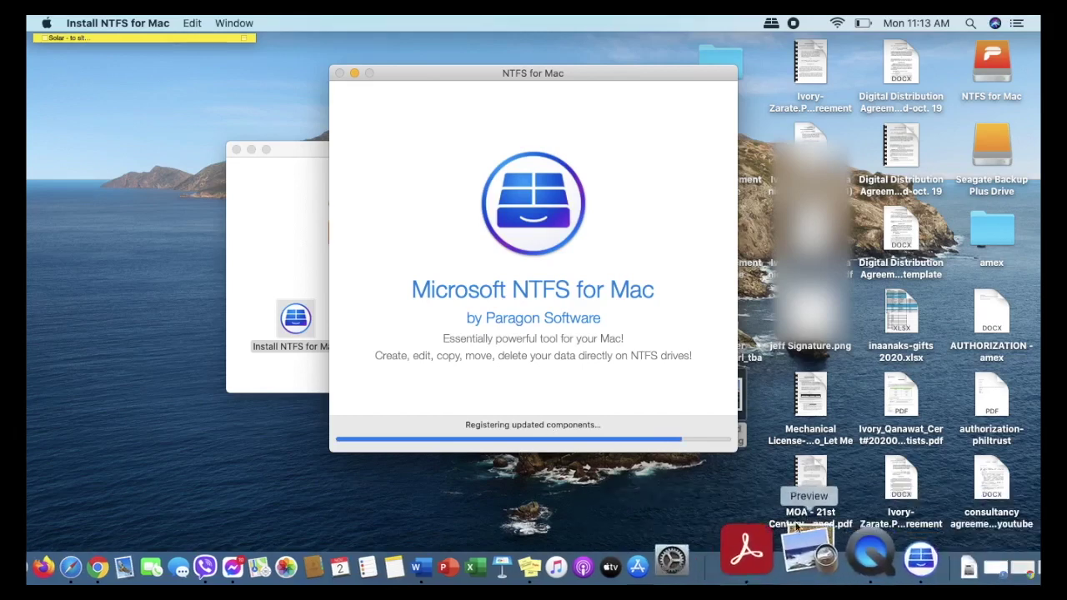
left_click(731, 555)
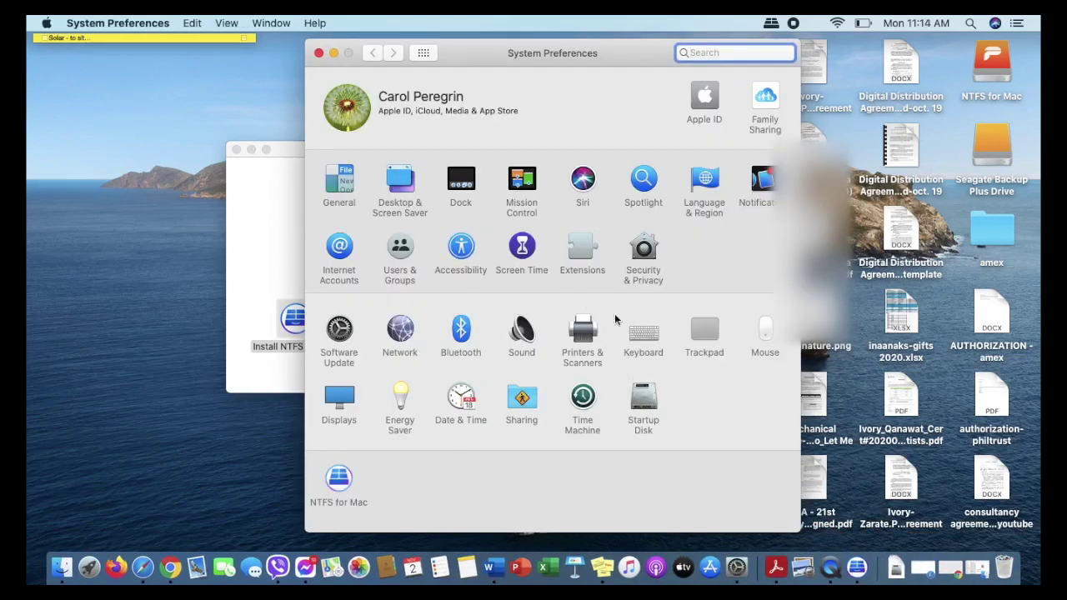
Unlock Security & Privacy with the account password, lock it again, and close System Preferences
left_click(644, 250)
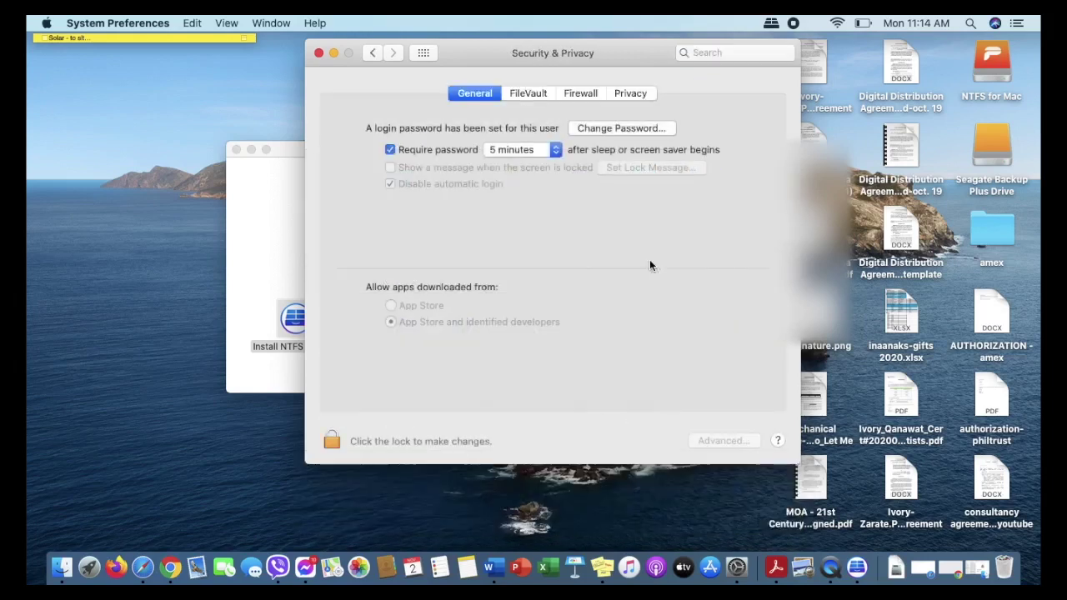
left_click(331, 440)
type("••••••••••")
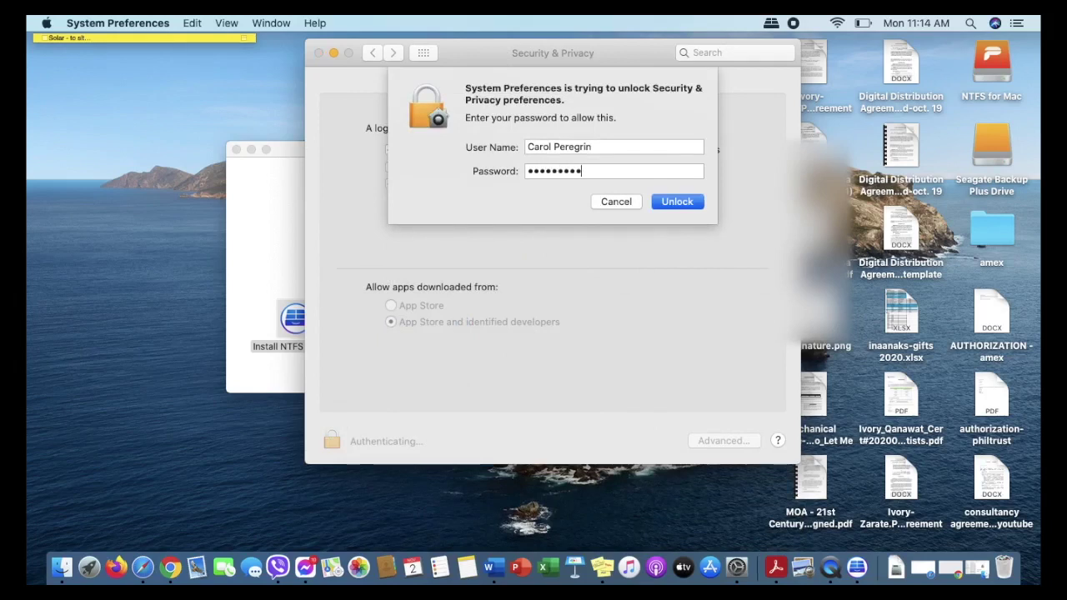
key("Return")
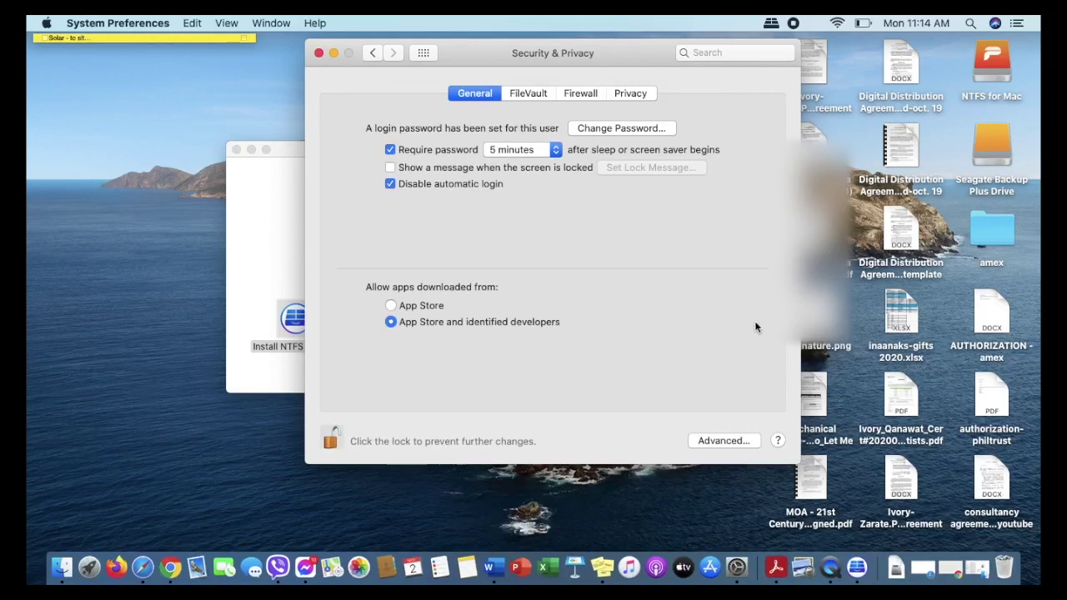
left_click(330, 442)
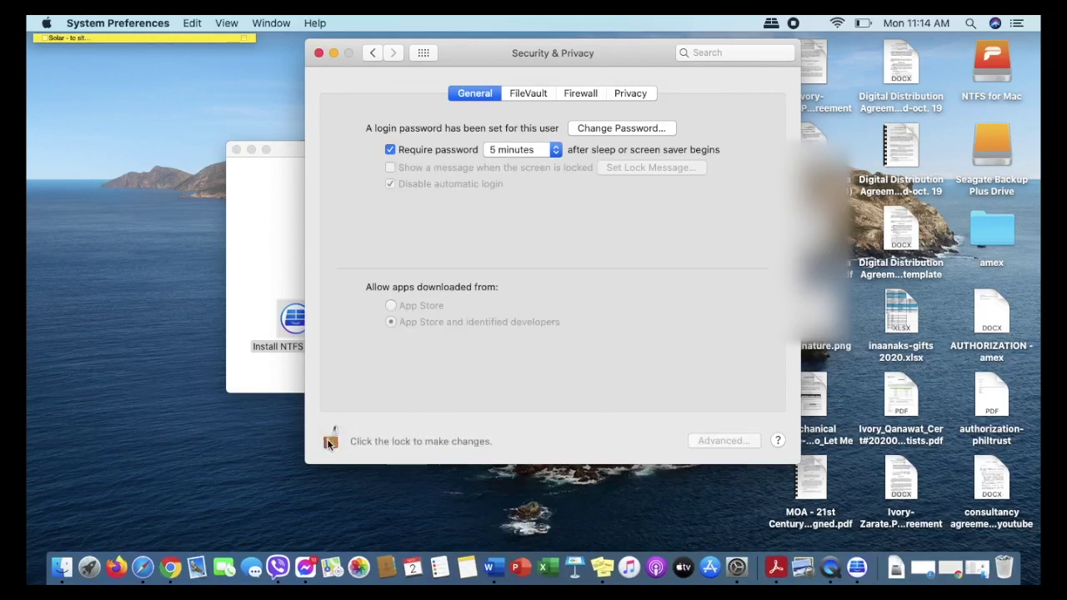
left_click(319, 53)
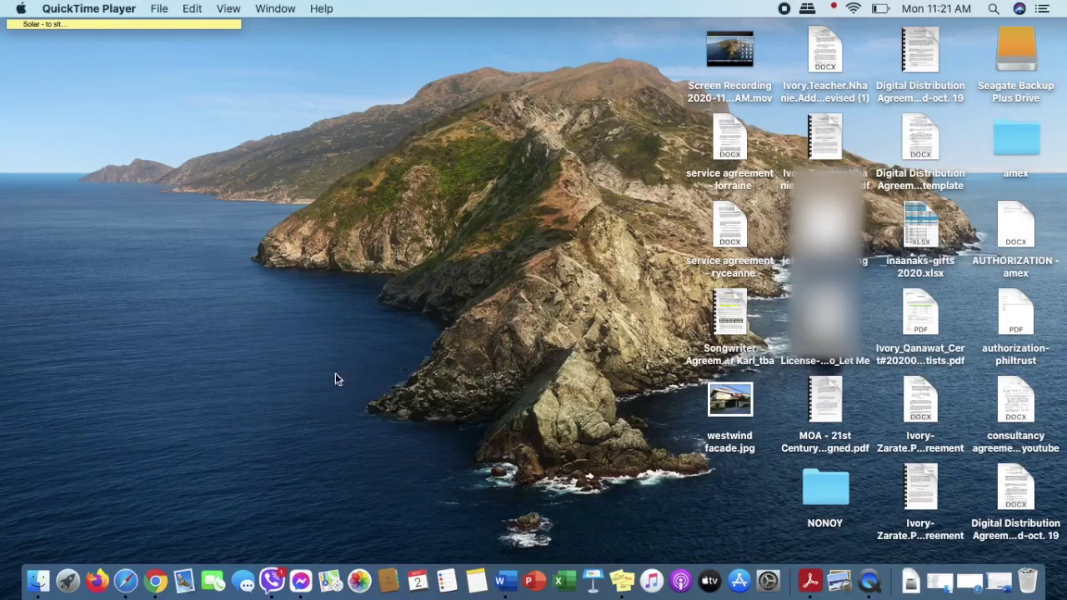
Open a Finder window on Seagate Backup Plus Drive and move it left
left_click(34, 586)
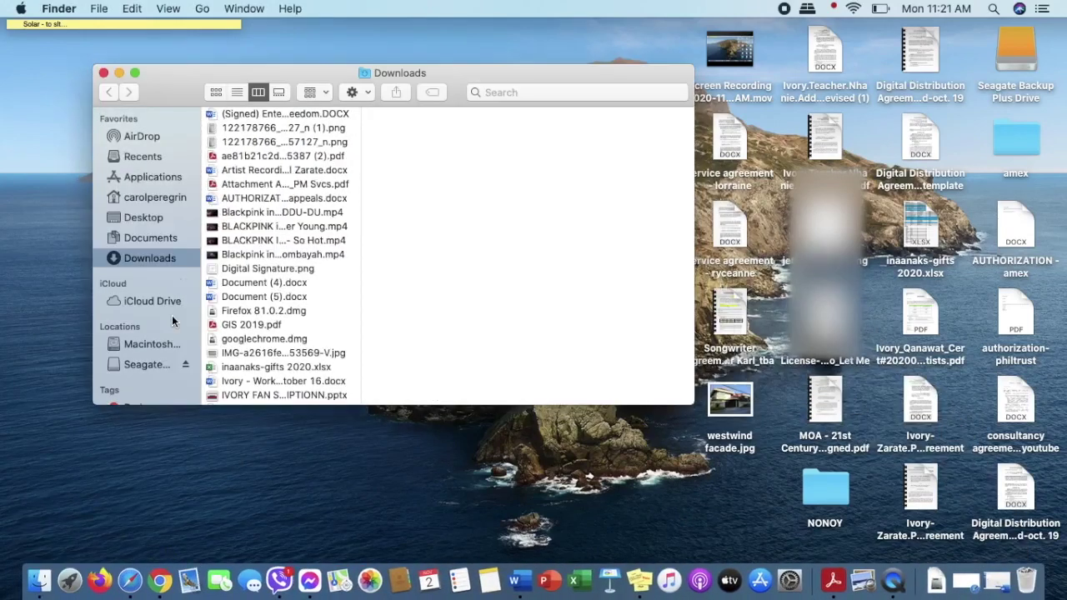
left_click(152, 364)
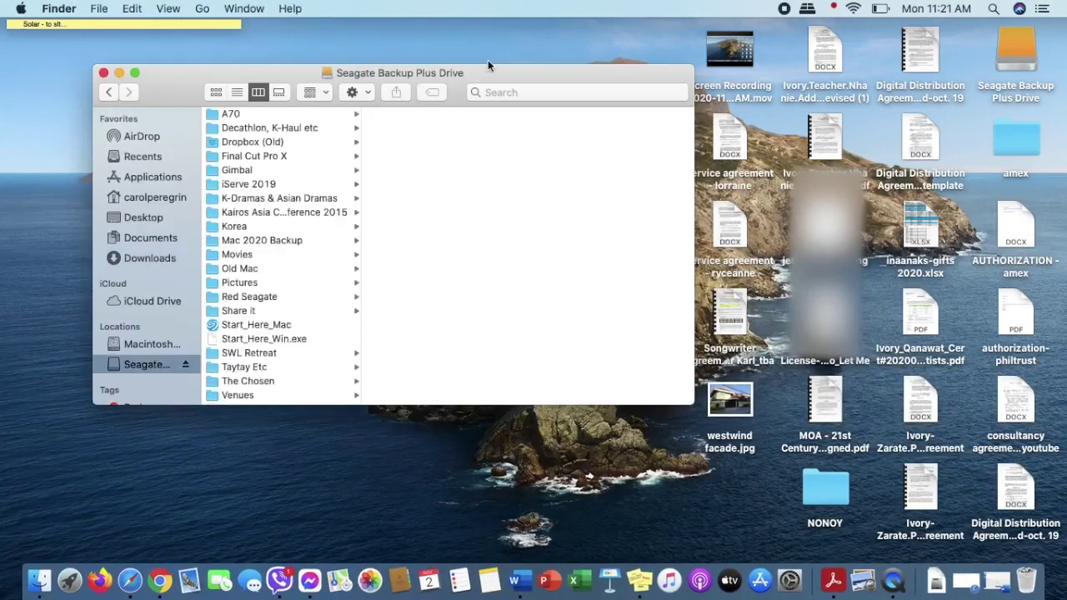
left_click_drag(487, 67, 443, 67)
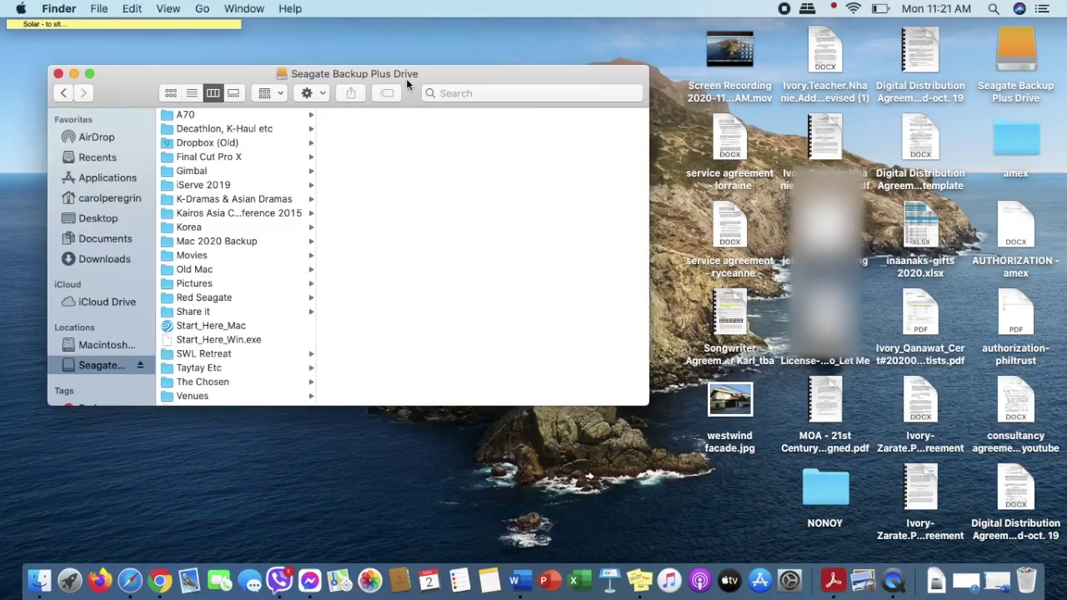
right_click(114, 366)
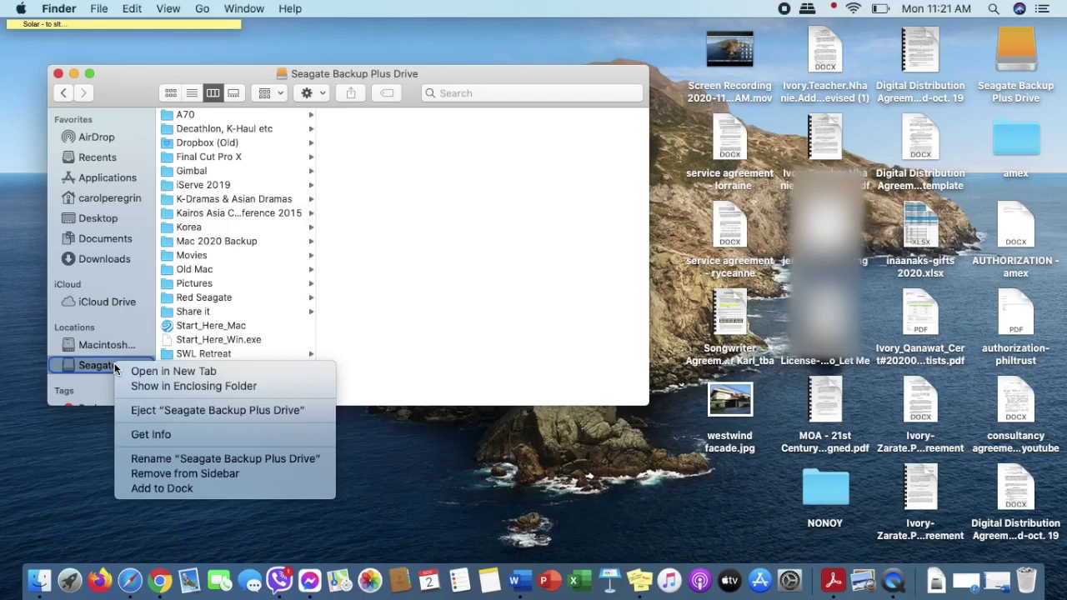
left_click(483, 83)
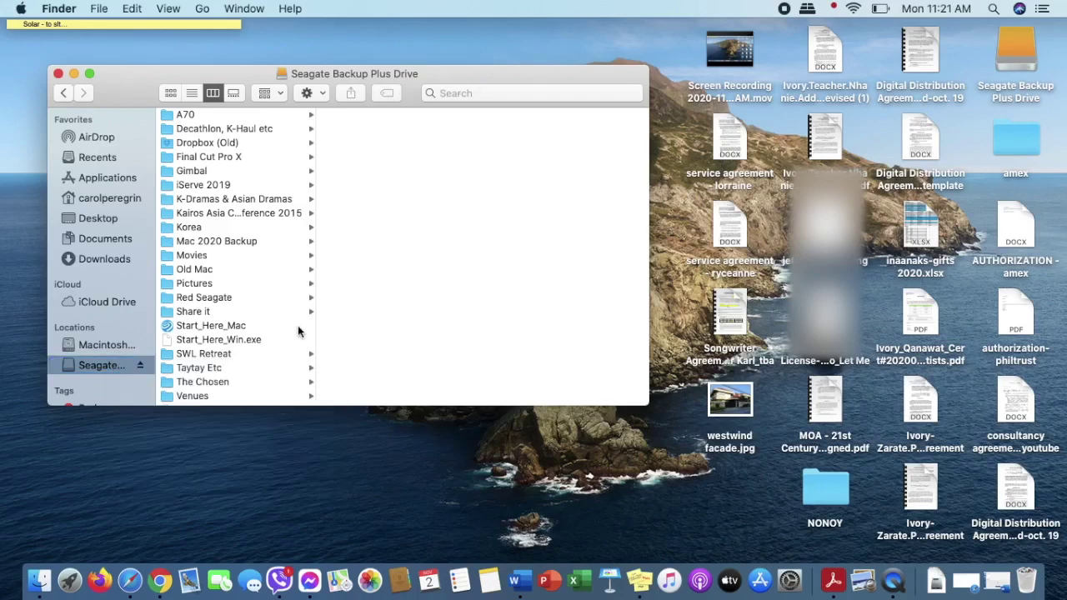
Drag westwind facade.jpg from the desktop onto the Seagate drive
left_click(740, 409)
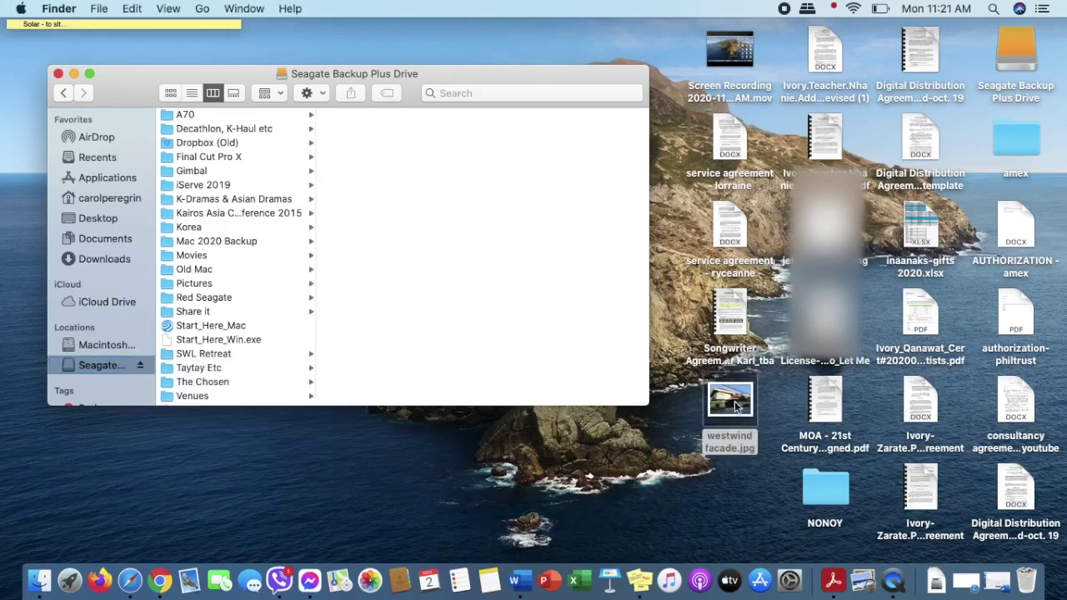
left_click_drag(649, 392, 238, 307)
scroll(237, 306, "down", 3)
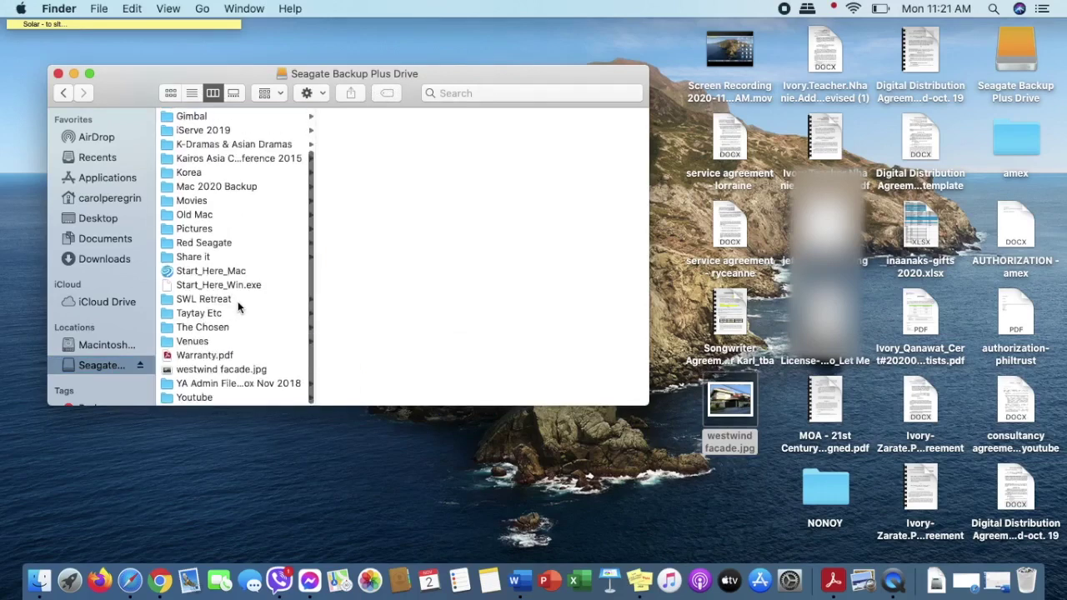
left_click(223, 371)
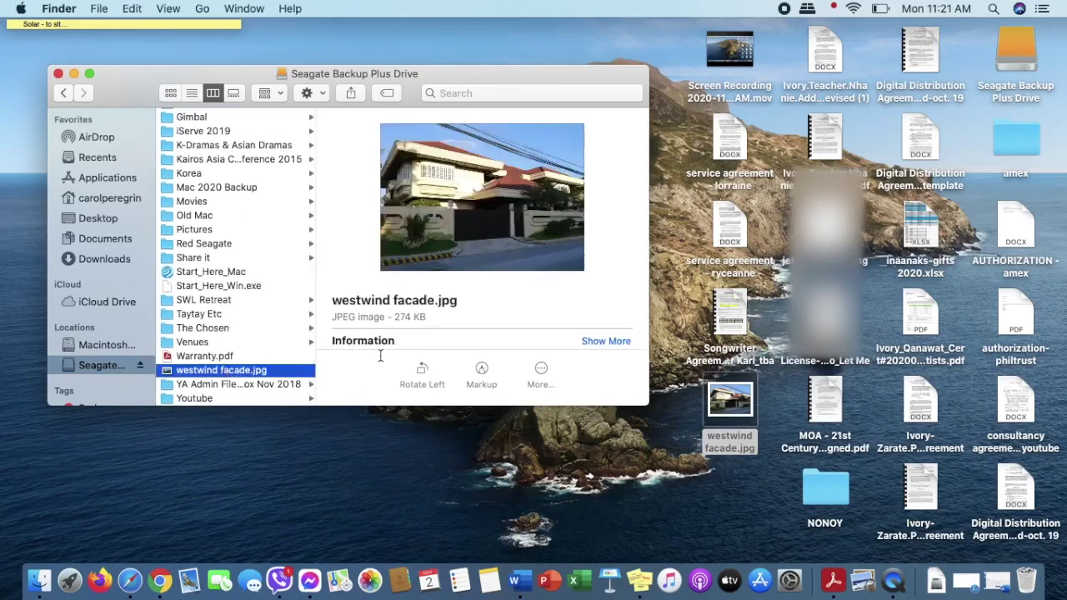
key("space")
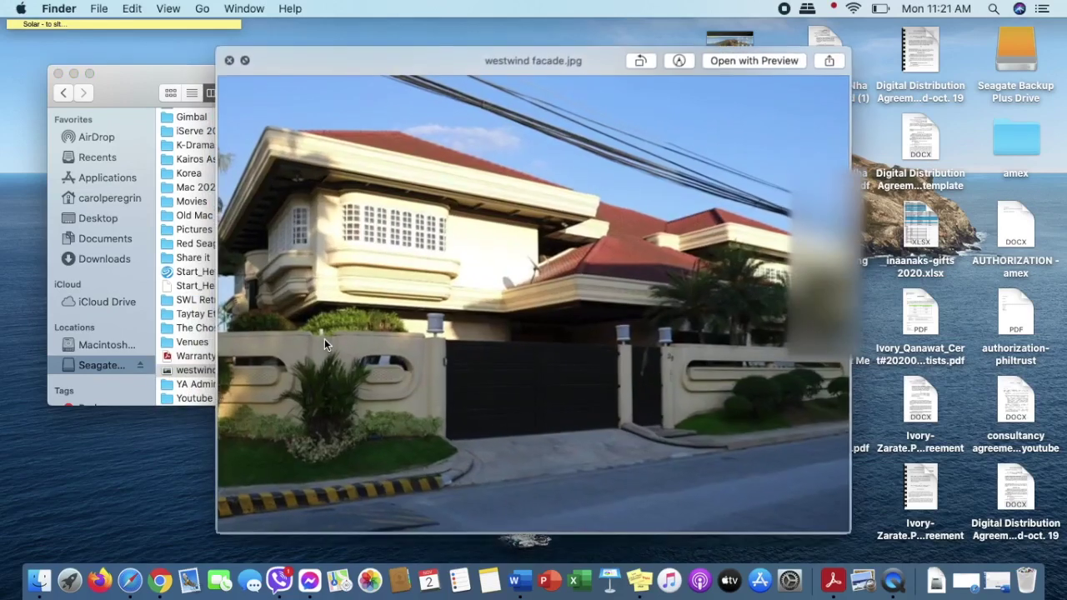
left_click(228, 60)
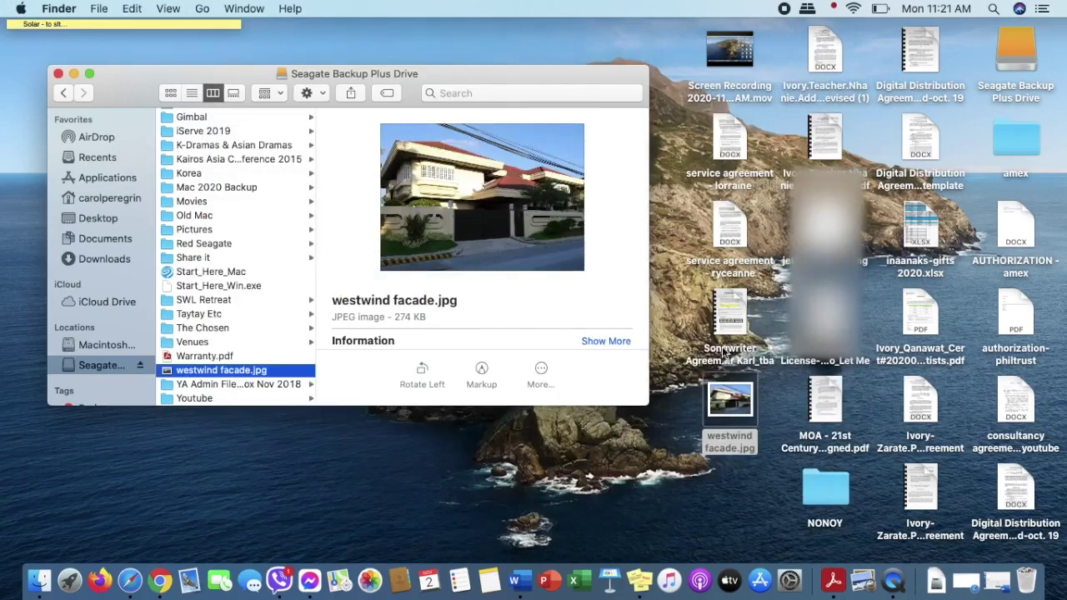
left_click(745, 406)
key("space")
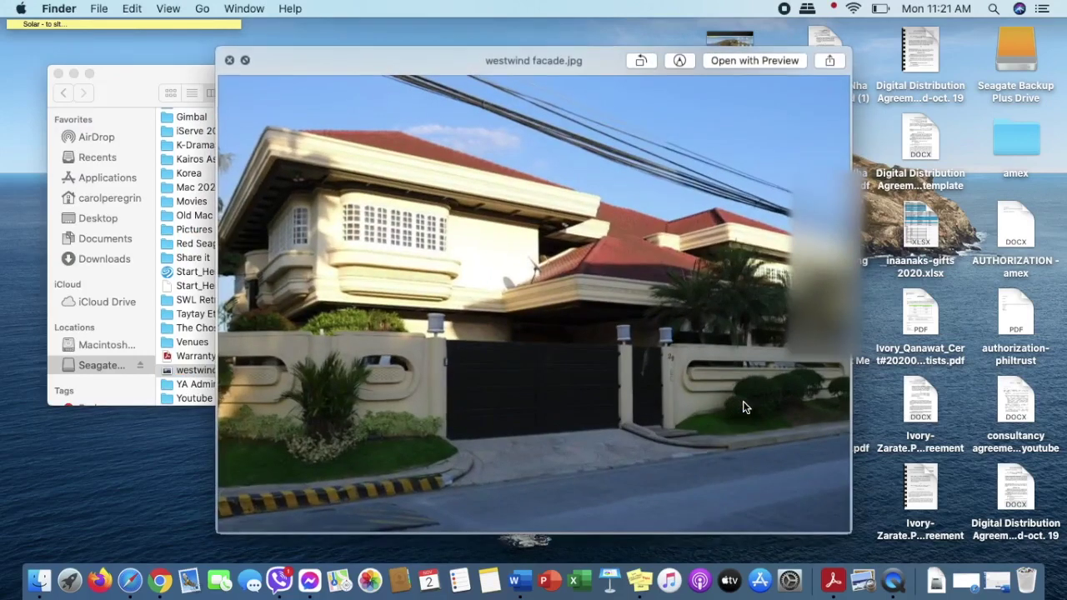
left_click(229, 61)
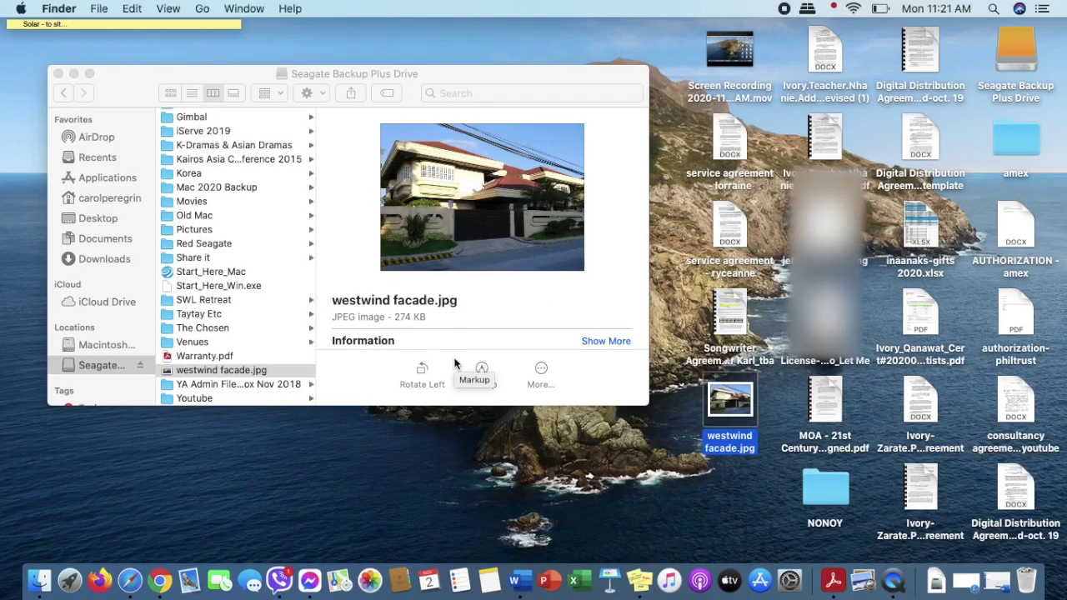
left_click(806, 10)
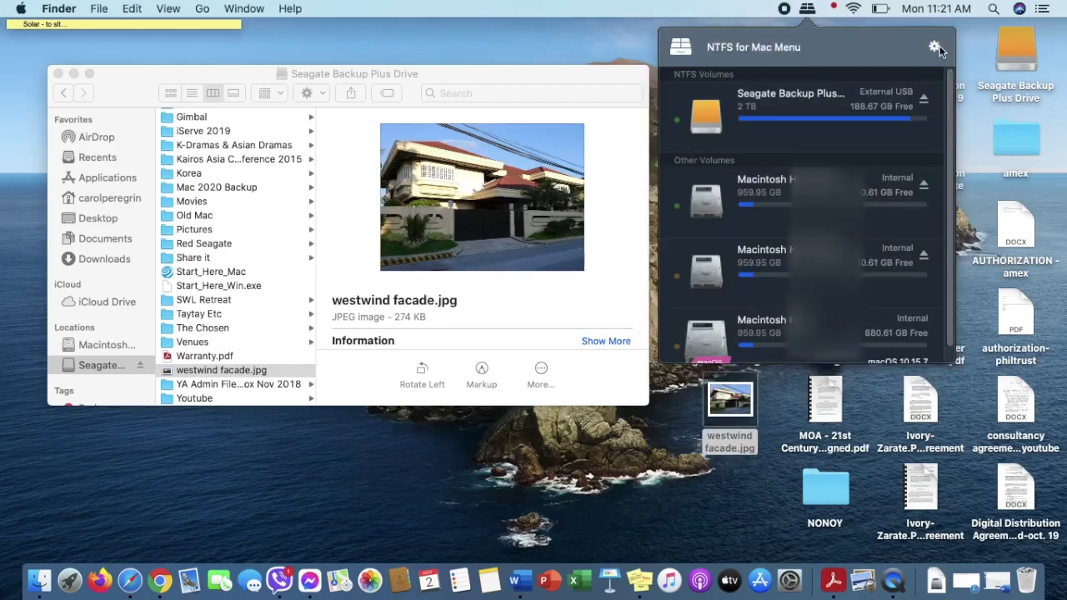
left_click(532, 45)
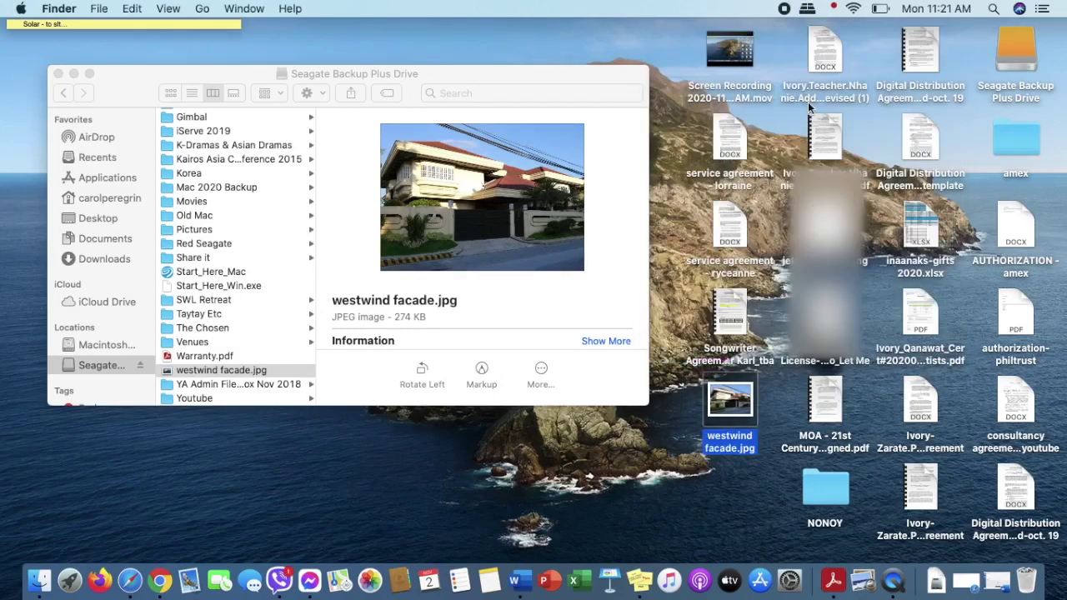